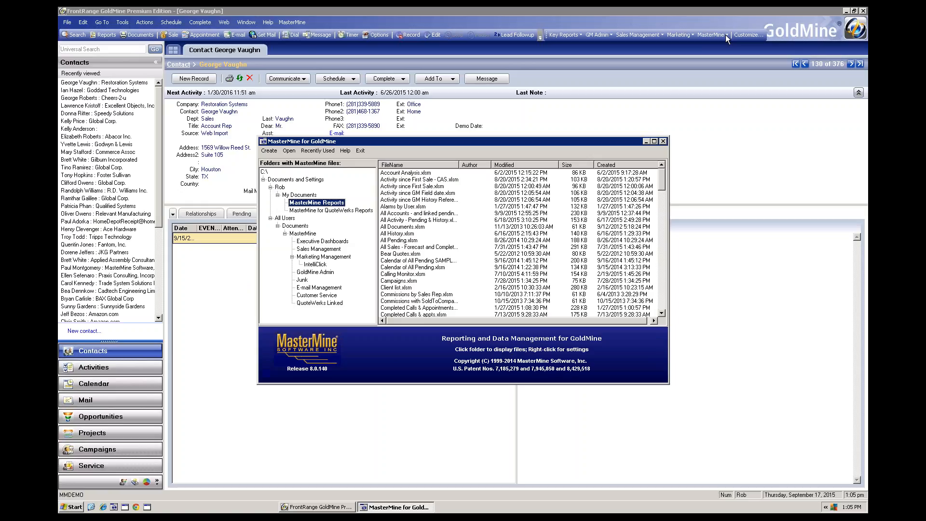
# Launch MasterMine from GoldMine to show the report manager.
pyautogui.click(725, 35)
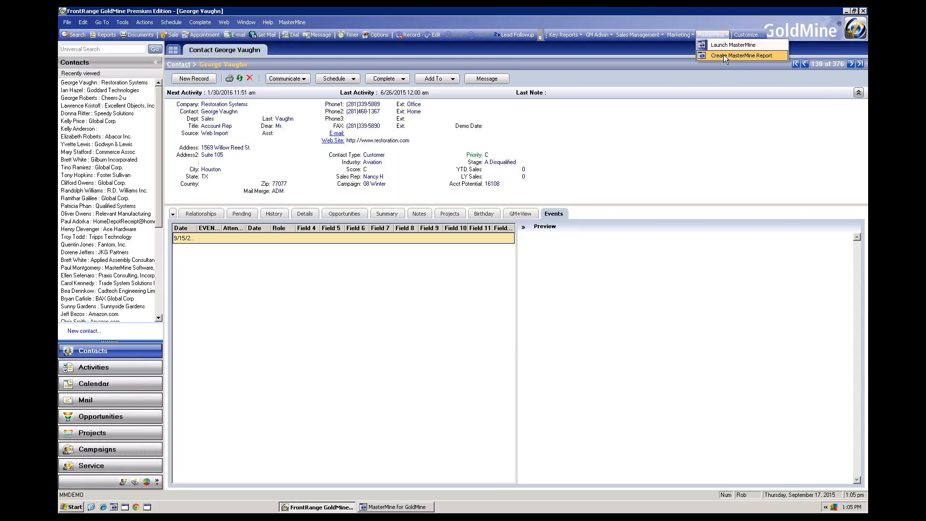
pyautogui.click(740, 43)
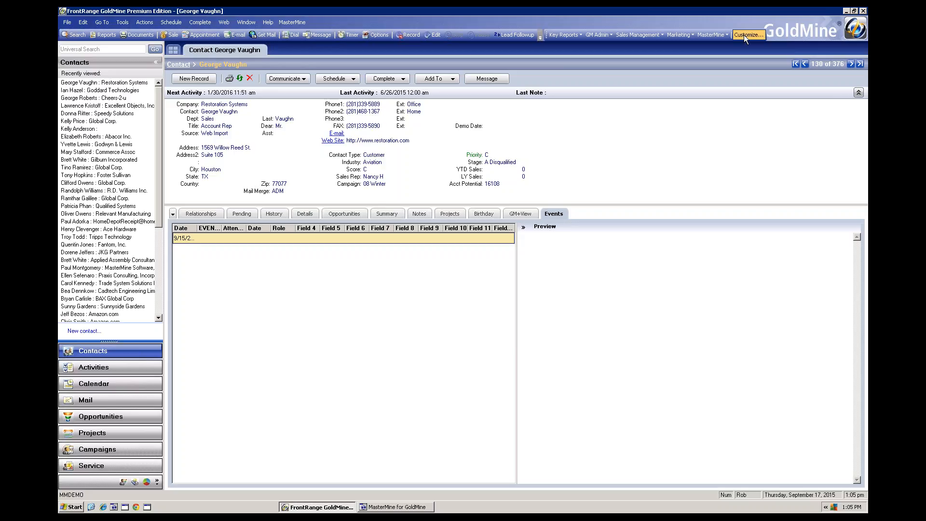
pyautogui.click(709, 35)
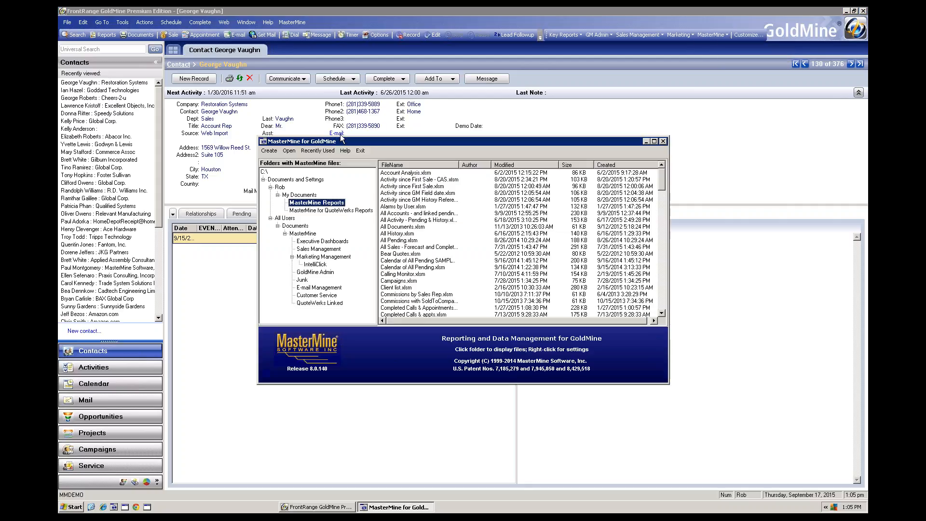
# Start a new MasterMine workbook from a template and choose "Activity since GM Field date".
pyautogui.click(269, 151)
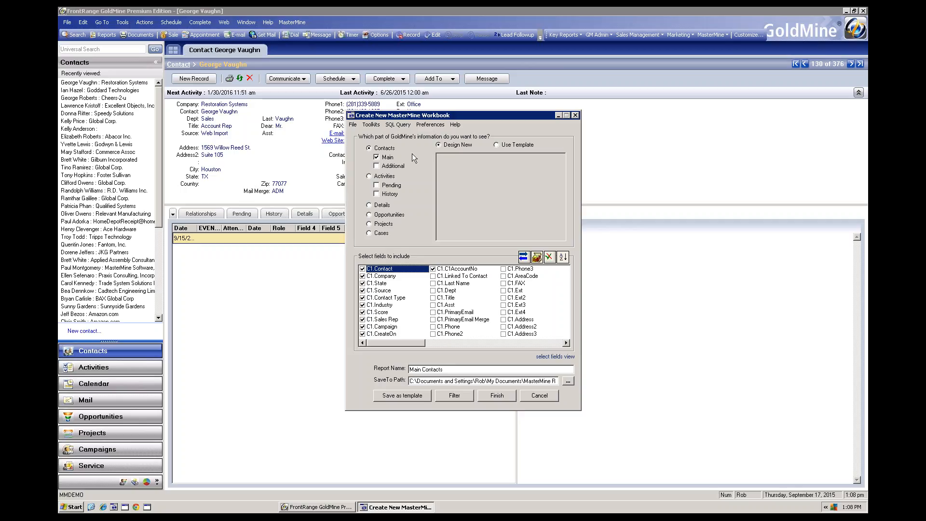
pyautogui.click(496, 145)
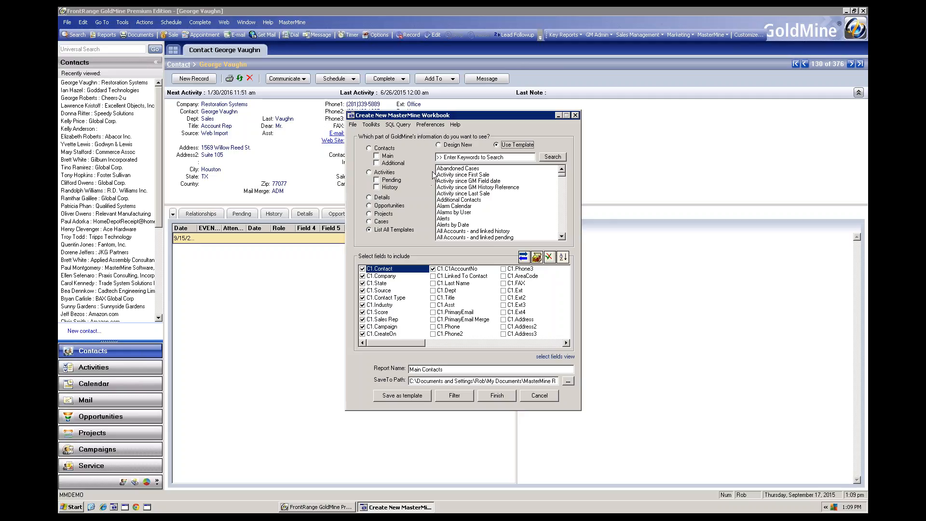
pyautogui.moveTo(455, 205)
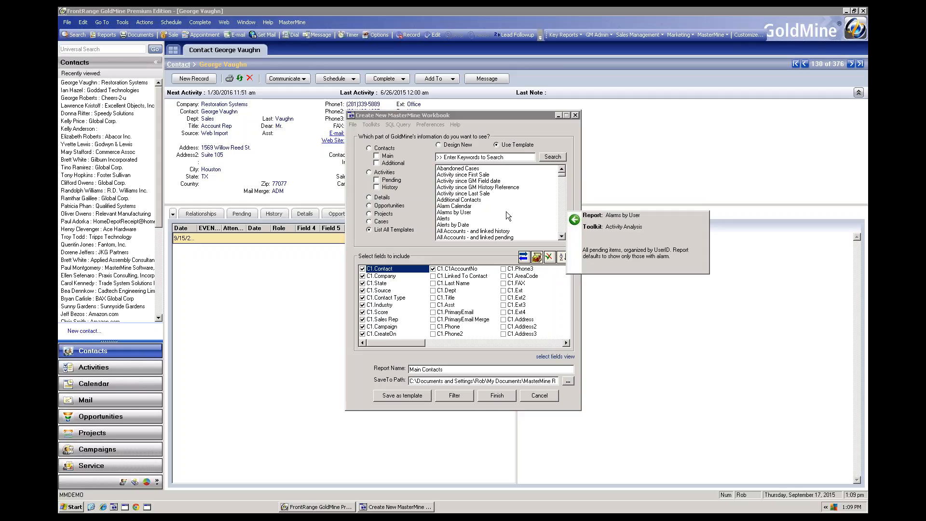
pyautogui.click(487, 181)
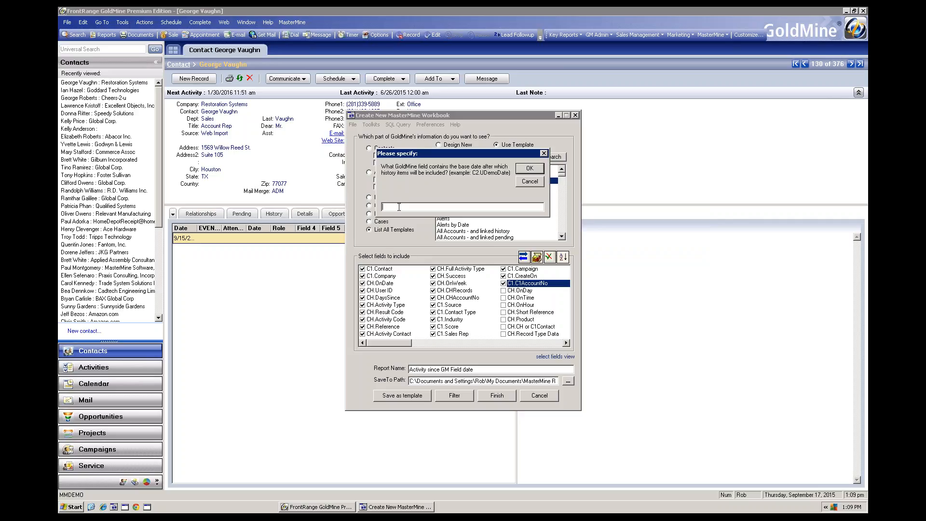
# Specify C2.UDemo as the base date field and include the Call and Appointment activity types, returning to the workbook window.
pyautogui.moveTo(468, 154); pyautogui.dragTo(442, 195)
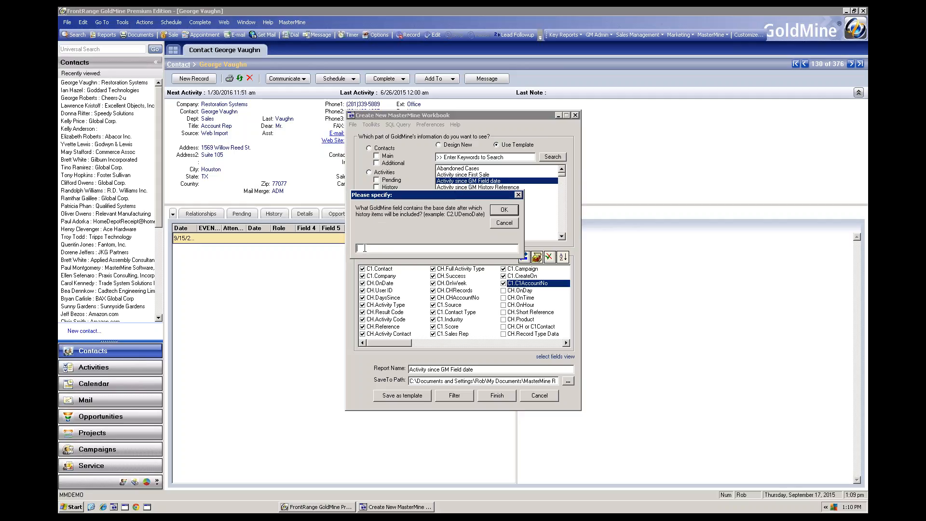
pyautogui.write('C2.UDemo')
pyautogui.click(503, 211)
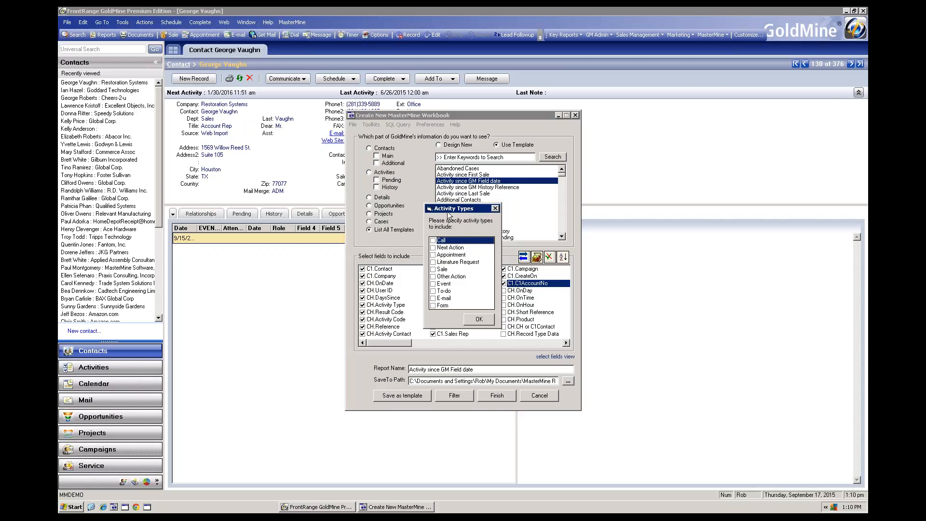
pyautogui.click(433, 240)
pyautogui.click(433, 255)
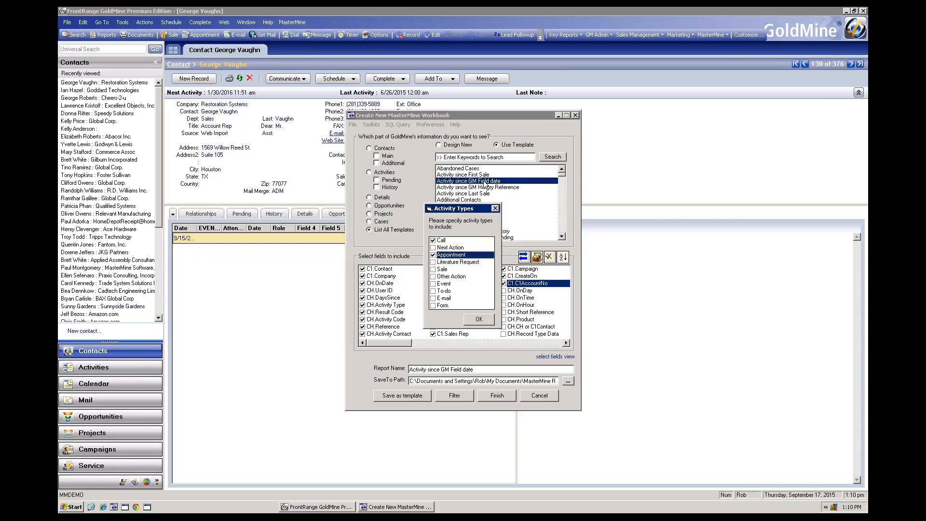
pyautogui.click(479, 319)
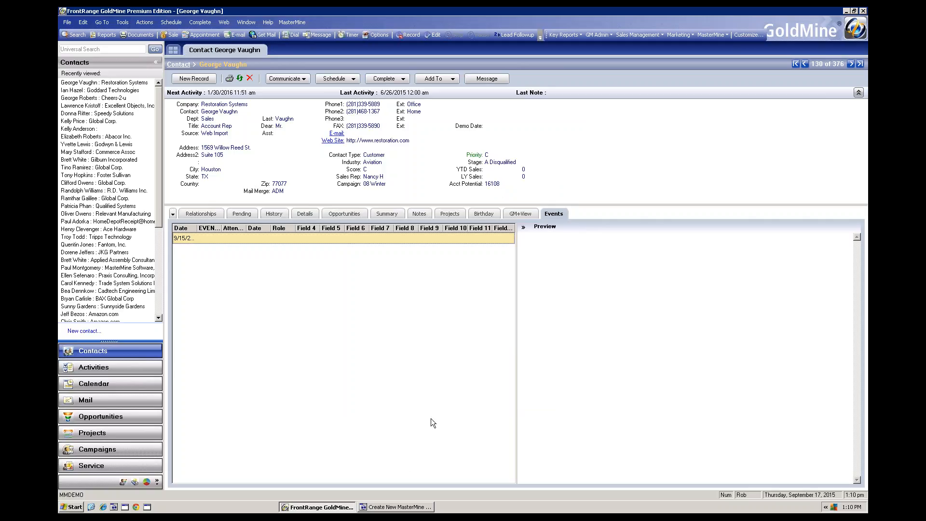
pyautogui.click(396, 507)
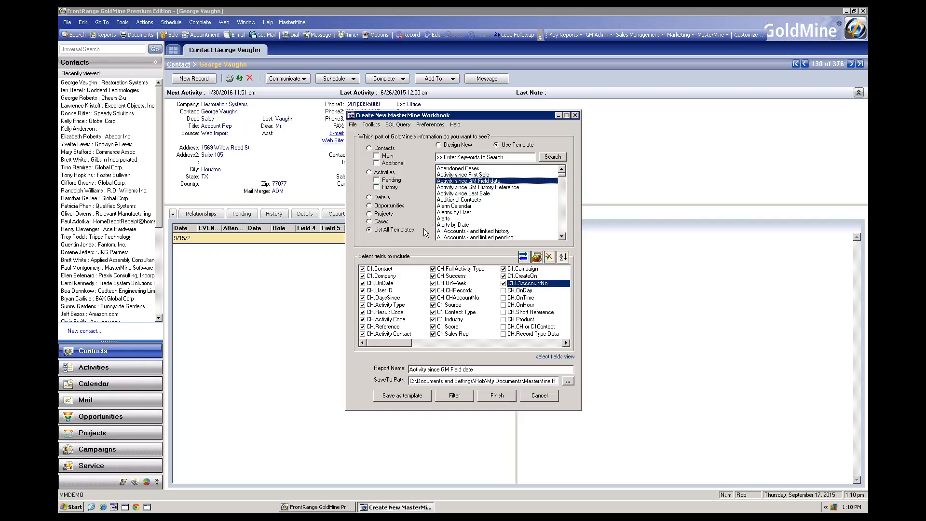
# Look over the descriptions of the available report templates and cancel the new workbook.
pyautogui.moveTo(482, 174)
pyautogui.moveTo(485, 215)
pyautogui.moveTo(446, 206)
pyautogui.click(544, 398)
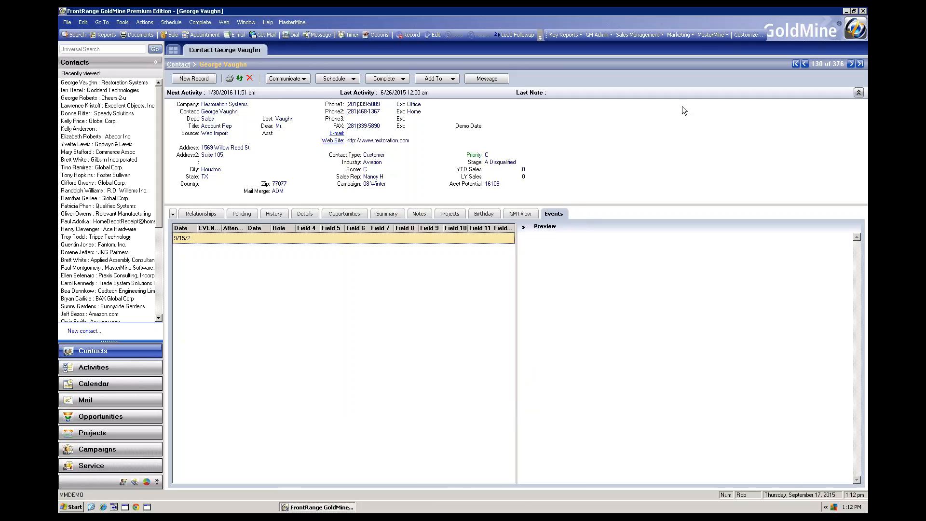
# Relaunch MasterMine, browse the MasterMine for QuoteWerks Reports and MasterMine Reports folders, and select Alarms by User.xlsm.
pyautogui.click(719, 35)
pyautogui.click(717, 46)
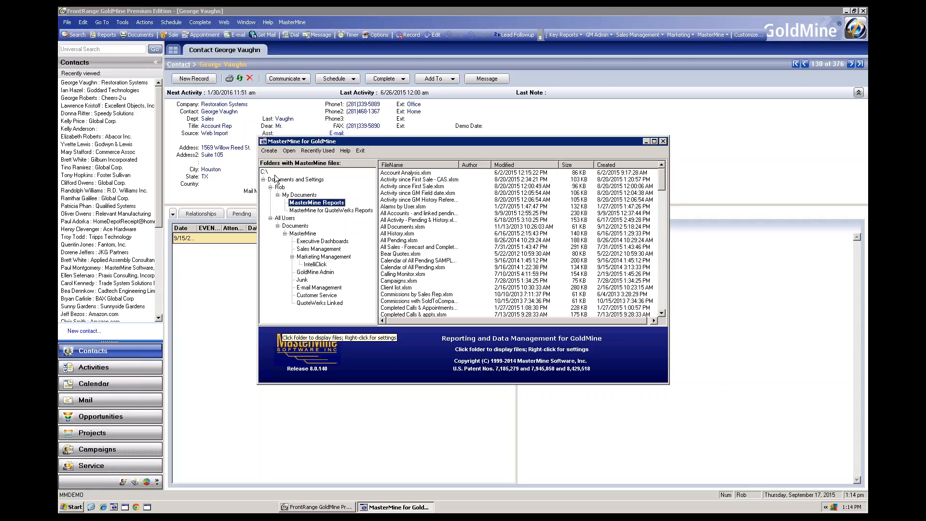
pyautogui.click(318, 212)
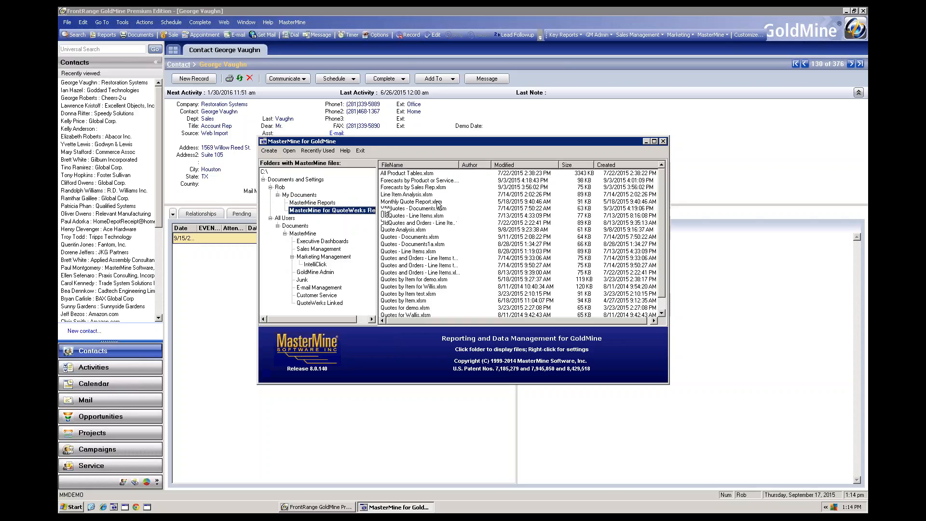
pyautogui.click(323, 203)
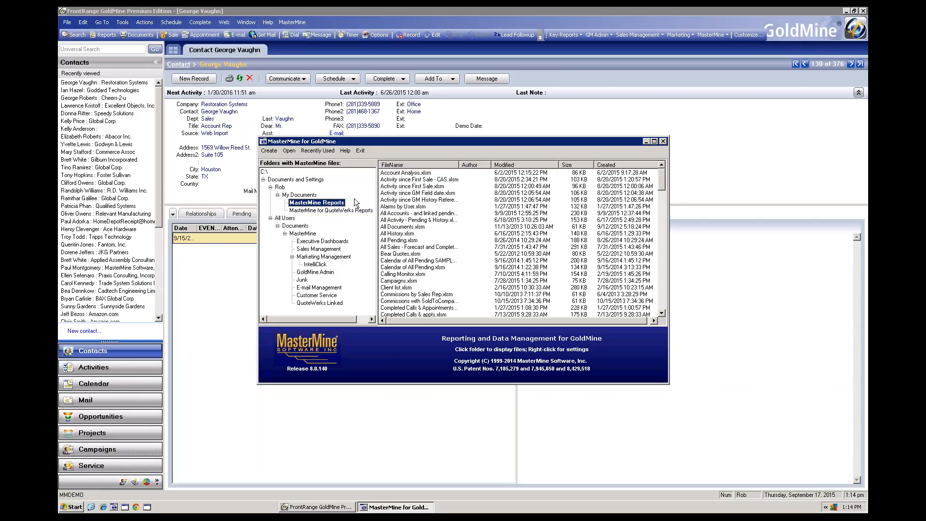
pyautogui.click(407, 206)
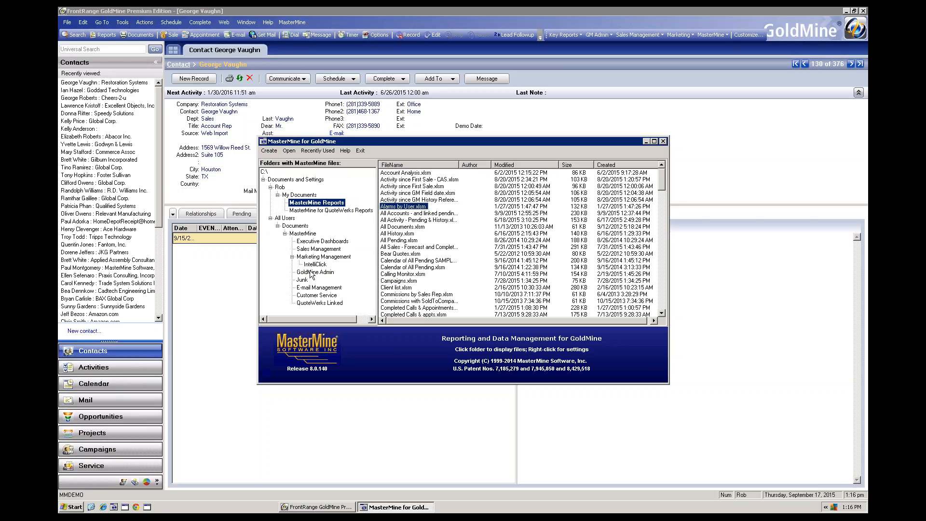
# Open the Sales vs Goals.xlsm report from the Executive Dashboards folder and reposition its Excel window for viewing.
pyautogui.click(311, 242)
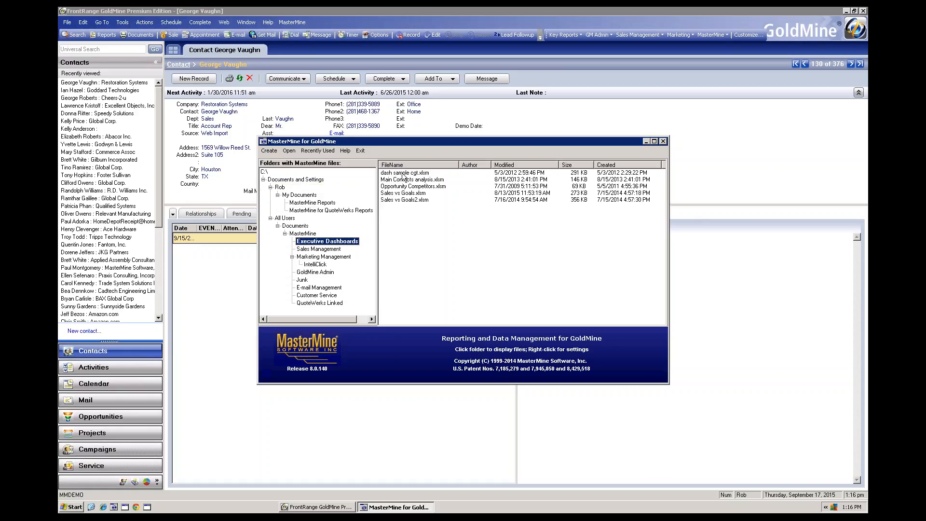
pyautogui.click(407, 194)
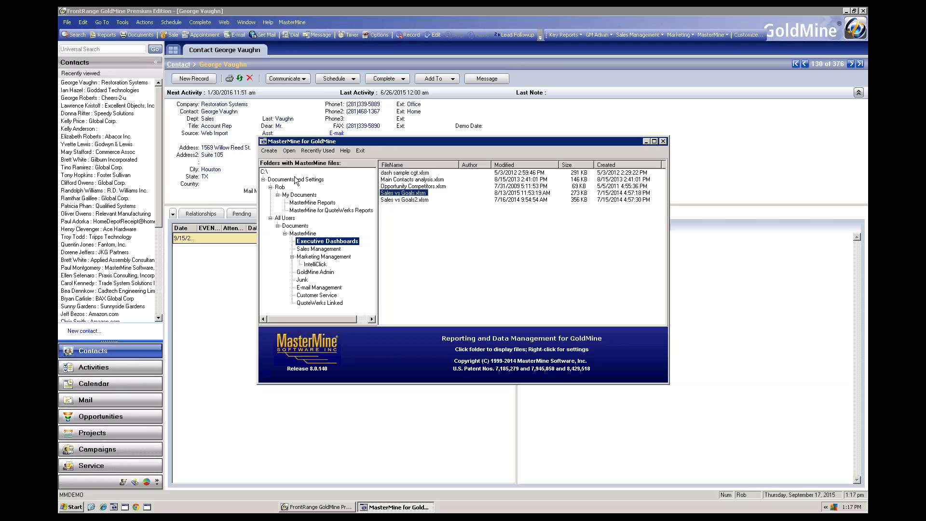
pyautogui.doubleClick(389, 194)
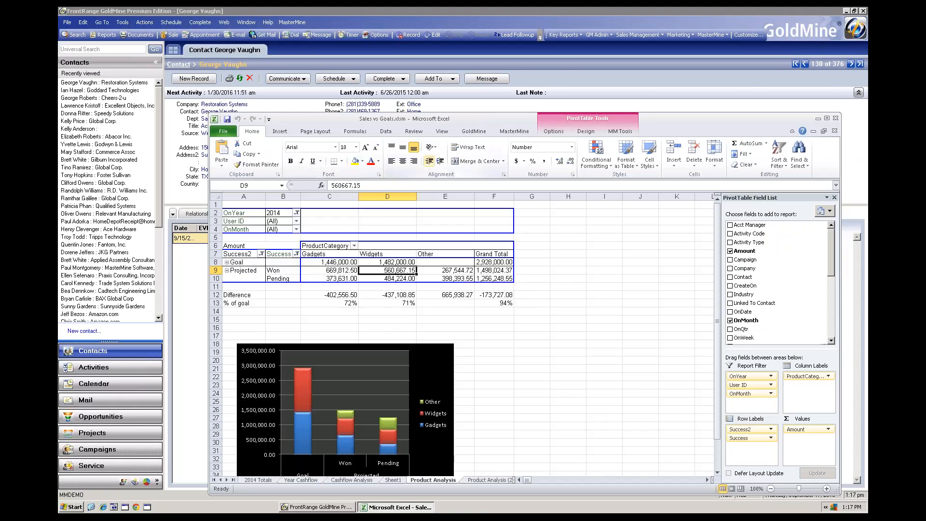
pyautogui.moveTo(500, 117); pyautogui.dragTo(491, 87)
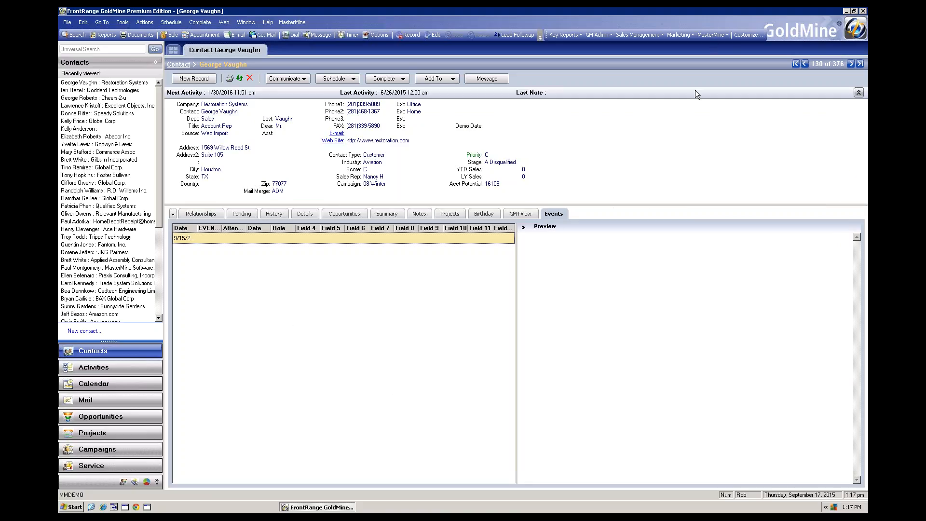
# Relaunch MasterMine, view the Executive Dashboards and MasterMine Reports folders, and check the available folder options for MasterMine Reports.
pyautogui.click(717, 37)
pyautogui.click(717, 46)
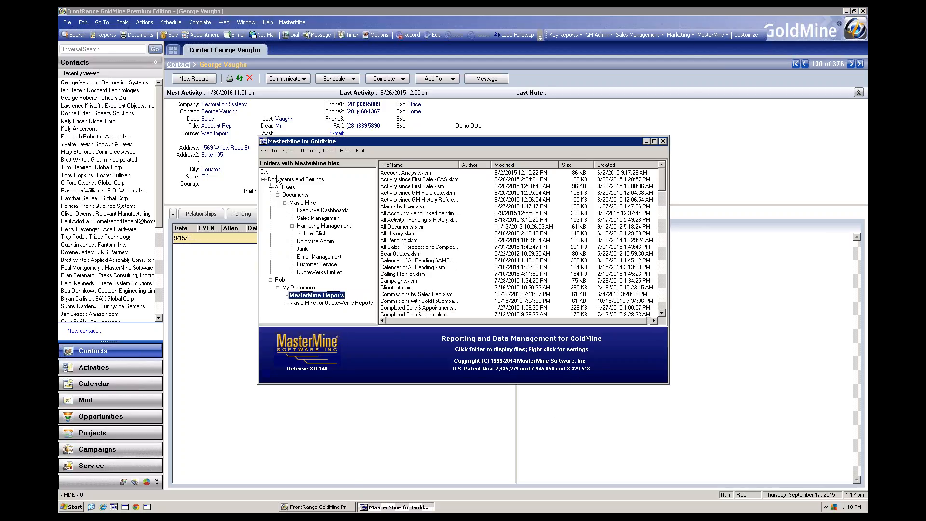
pyautogui.click(316, 213)
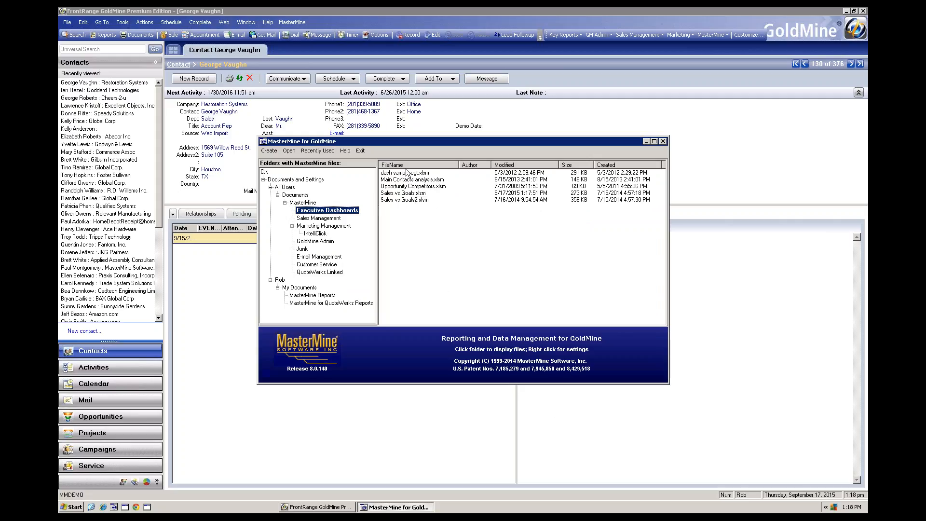
pyautogui.click(311, 295)
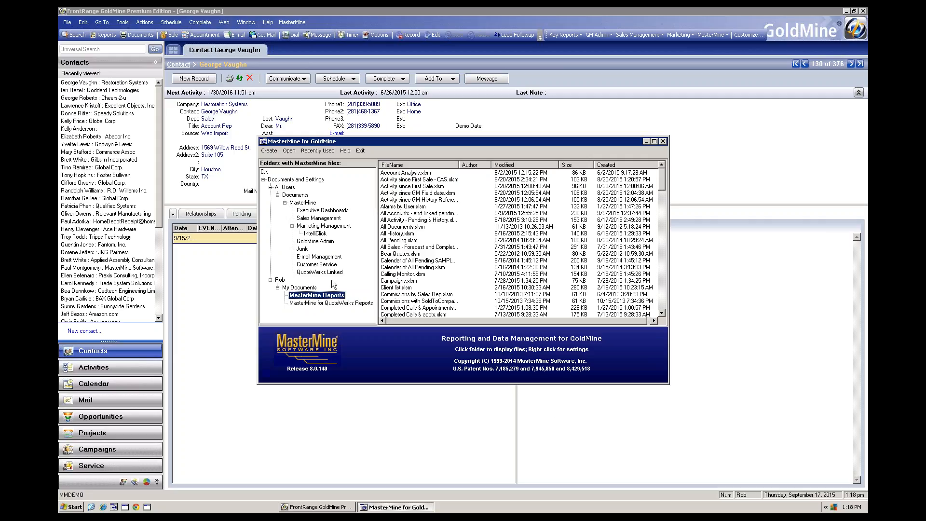
pyautogui.rightClick(309, 296)
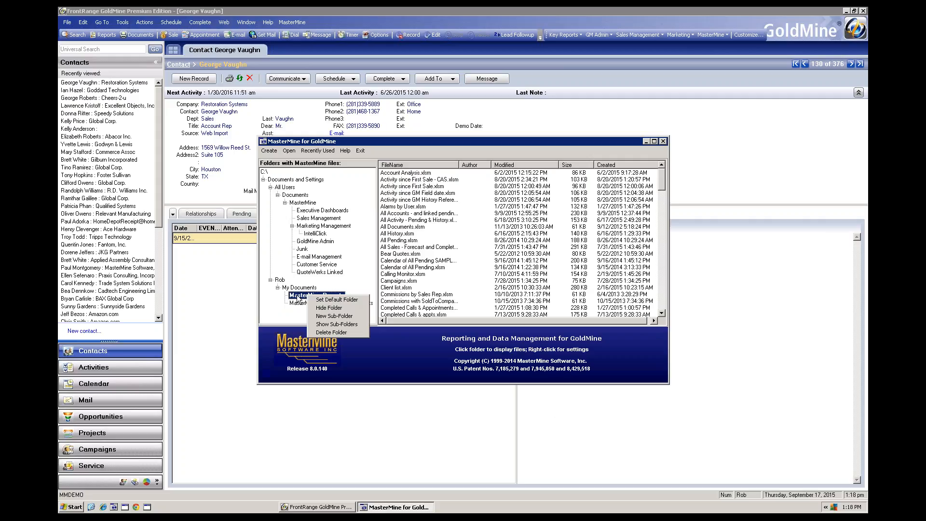
pyautogui.press('Escape')
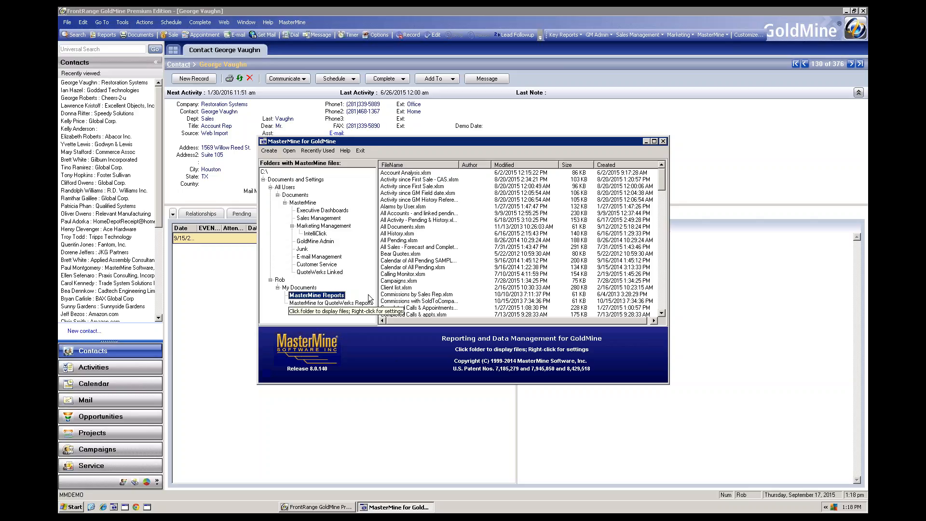
# Browse the report files in the shared Executive Dashboards, MasterMine and Sales Management folders.
pyautogui.click(327, 212)
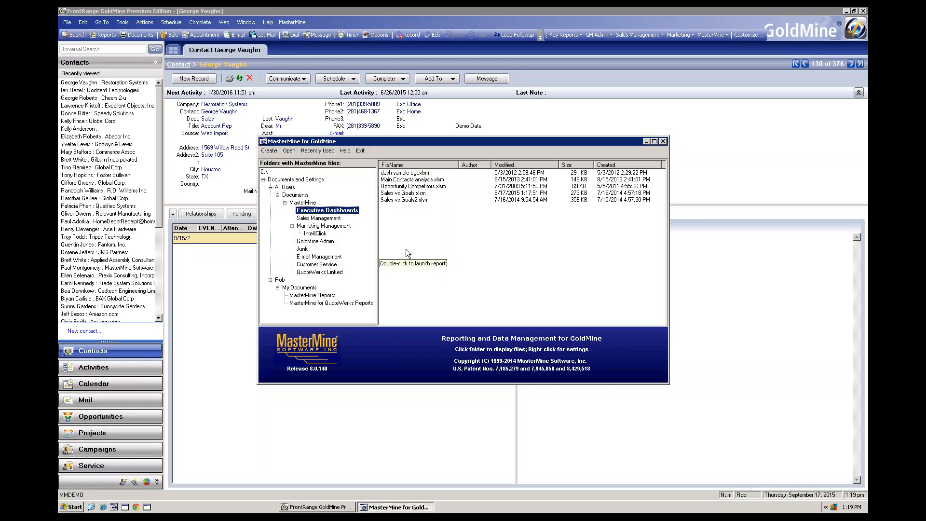
pyautogui.click(303, 203)
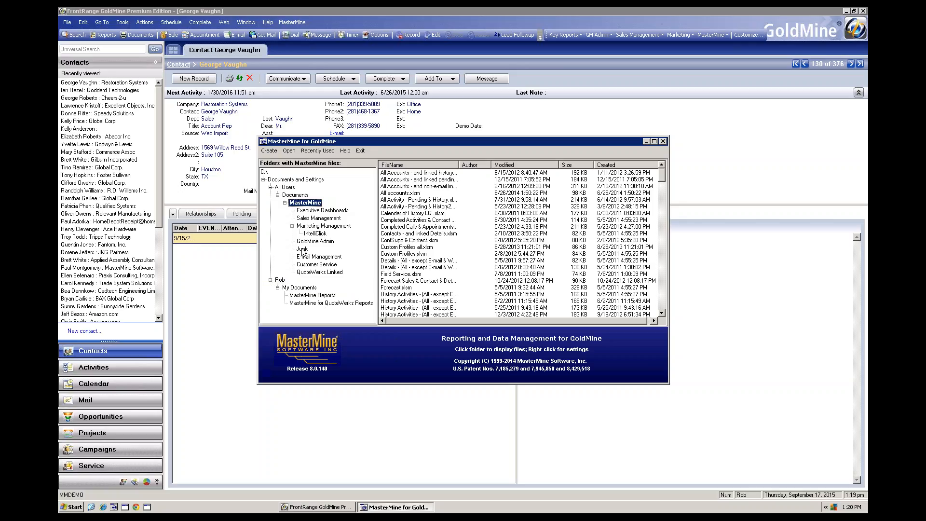
pyautogui.click(324, 219)
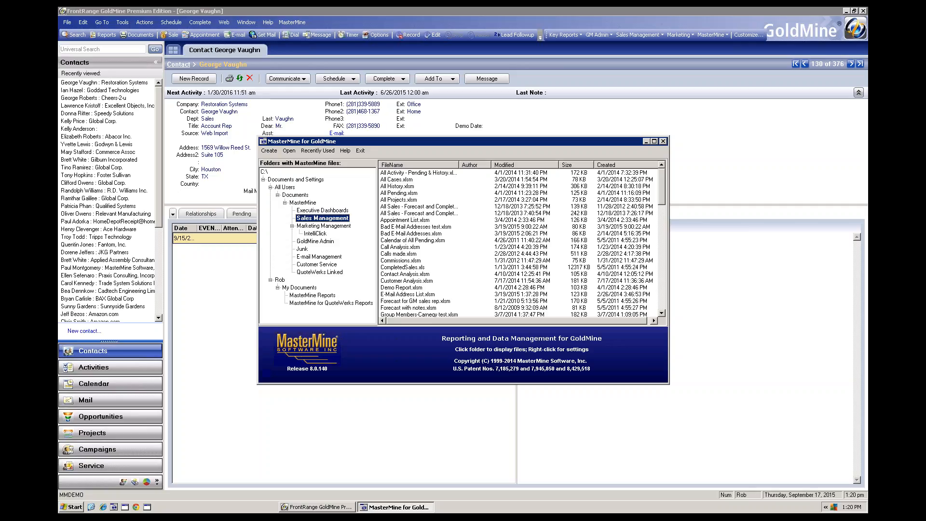
# Switch to the PowerPoint slideshow at the Example 1 slide.
pyautogui.hotkey('alt', 'Tab')
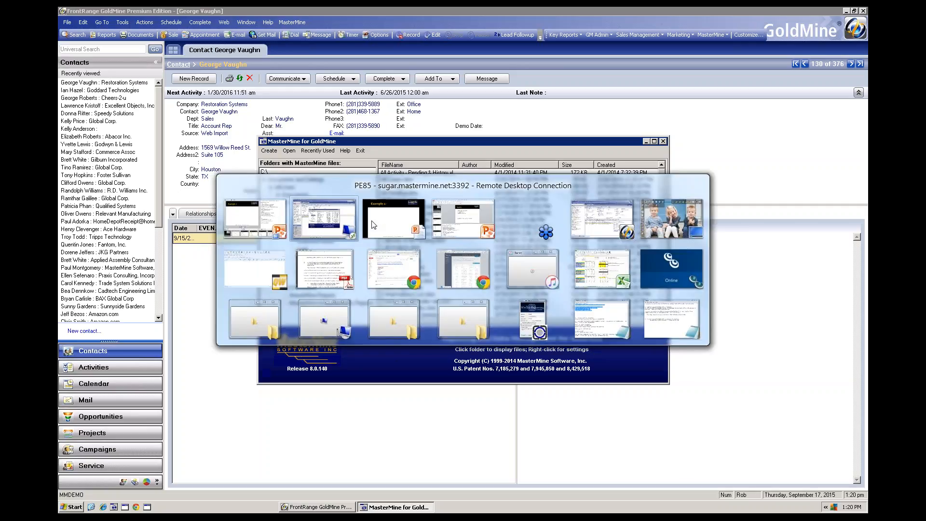
pyautogui.hotkey('alt', 'Tab')
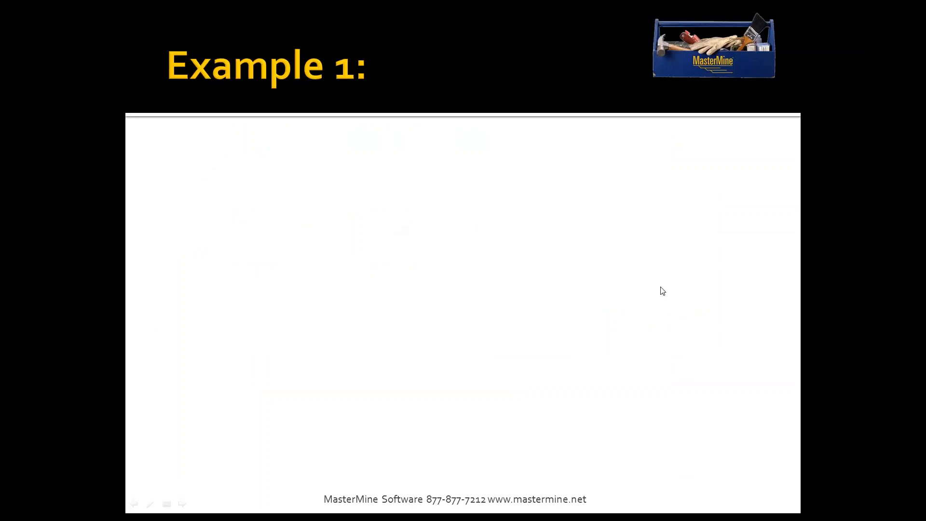
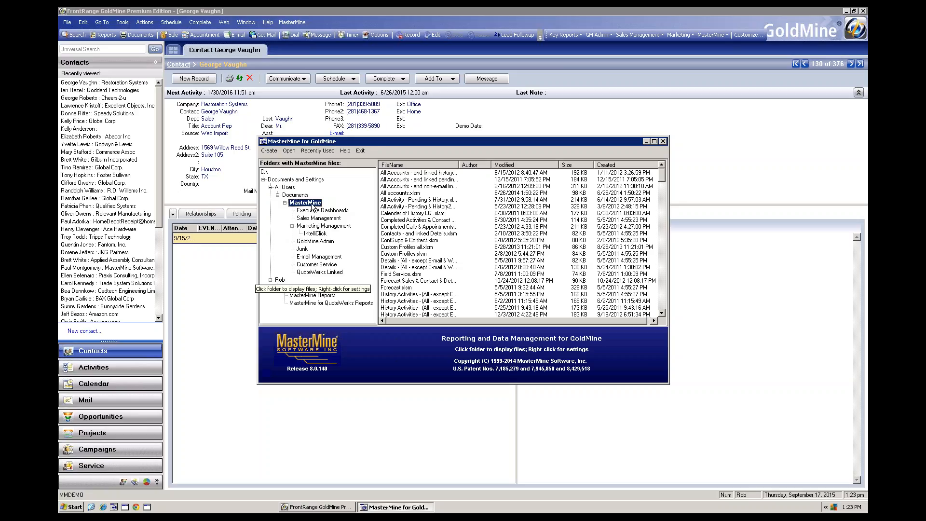
# Create a sub-folder named Production in the shared MasterMine folder.
pyautogui.rightClick(312, 205)
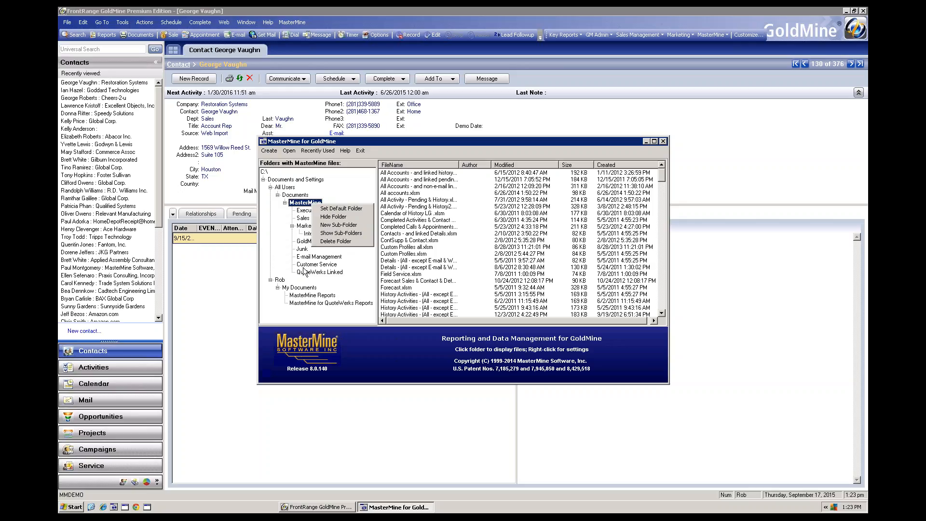
pyautogui.click(333, 224)
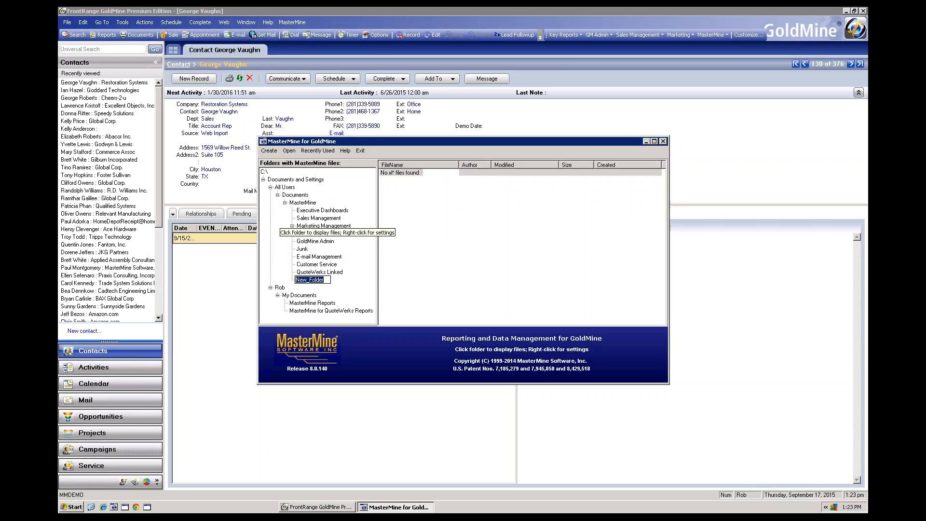
pyautogui.write('Production')
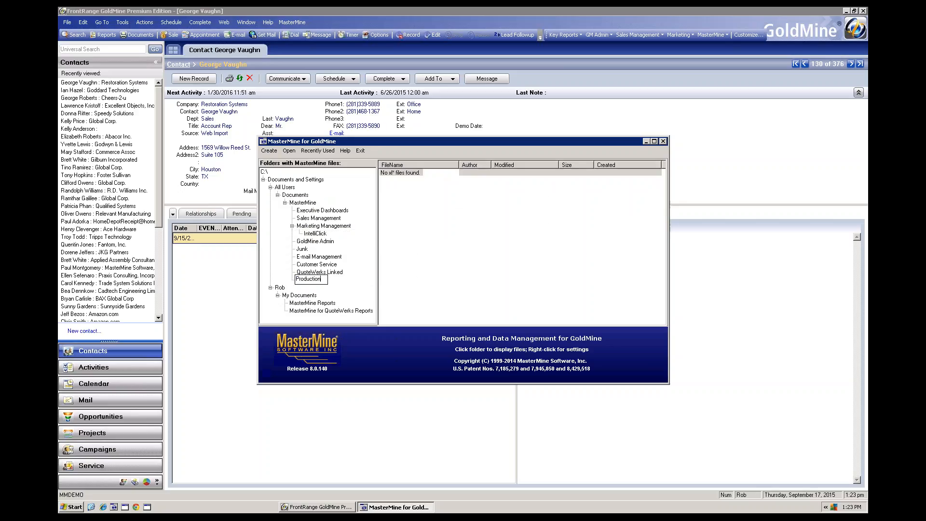
pyautogui.press('Return')
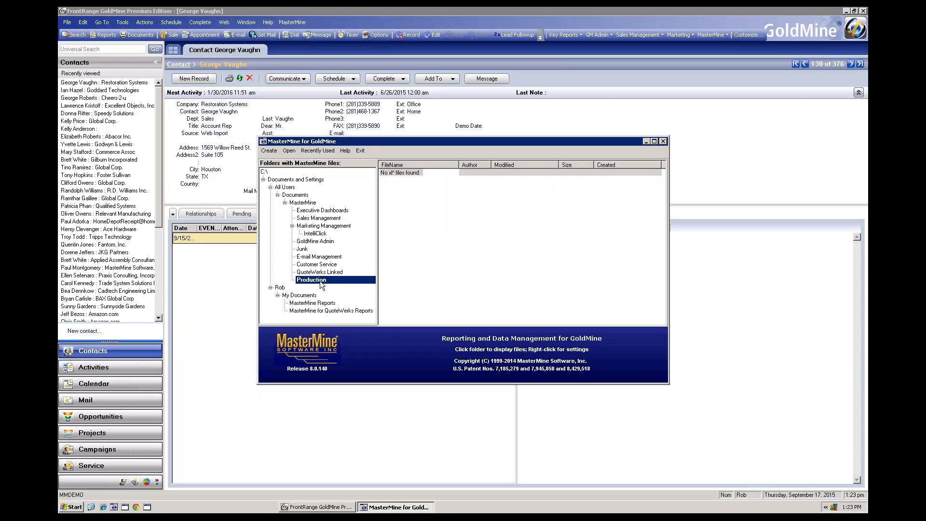
# Move Custom Profiles all.xlsm and the reports from Calendar of History LG.xlsm through ContSupp & Contact.xlsm from MasterMine into Production, and check both folders.
pyautogui.click(308, 203)
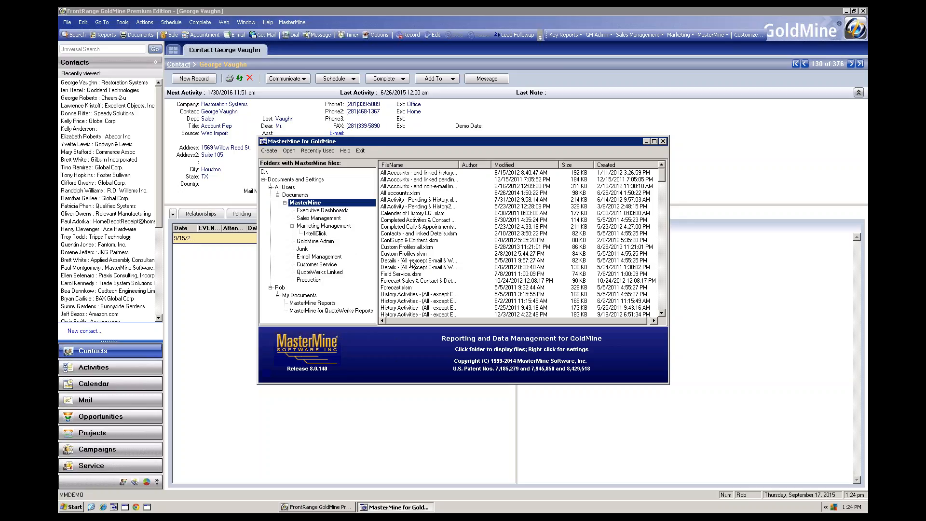
pyautogui.click(396, 248)
pyautogui.moveTo(396, 249); pyautogui.dragTo(310, 284)
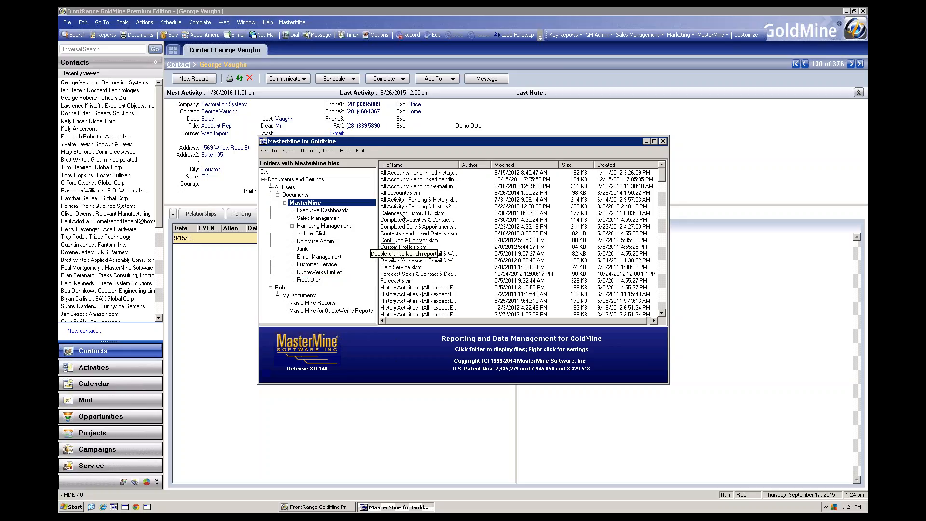
pyautogui.click(400, 215)
pyautogui.keyDown('shift'); pyautogui.click(397, 240); pyautogui.keyUp('shift')
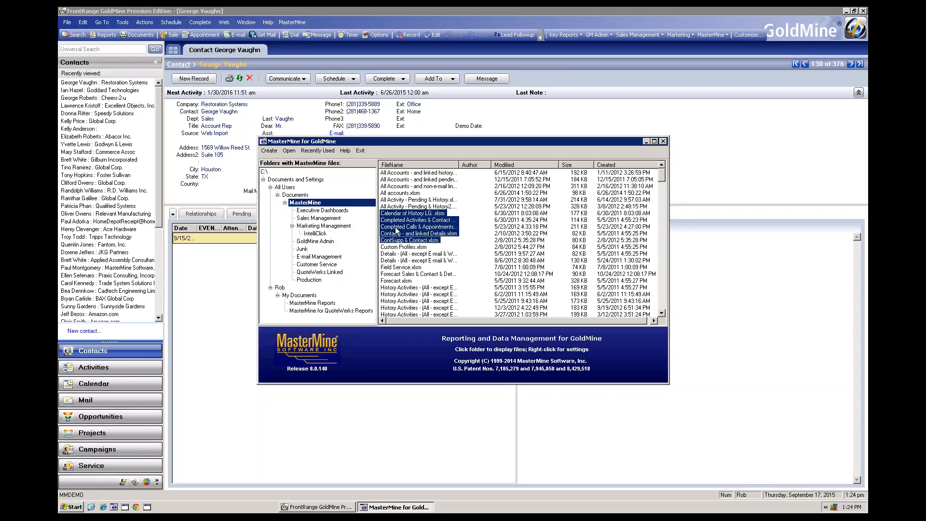
pyautogui.moveTo(396, 230); pyautogui.dragTo(316, 284)
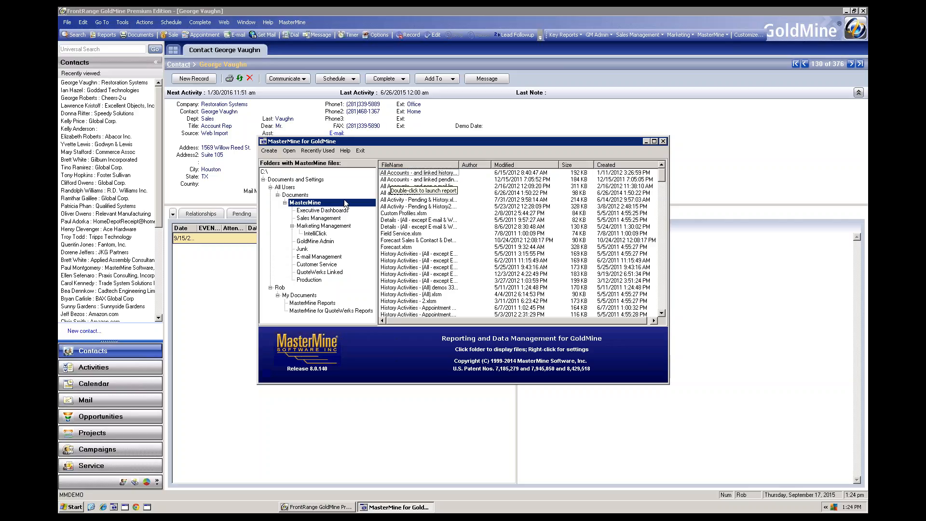
pyautogui.click(311, 280)
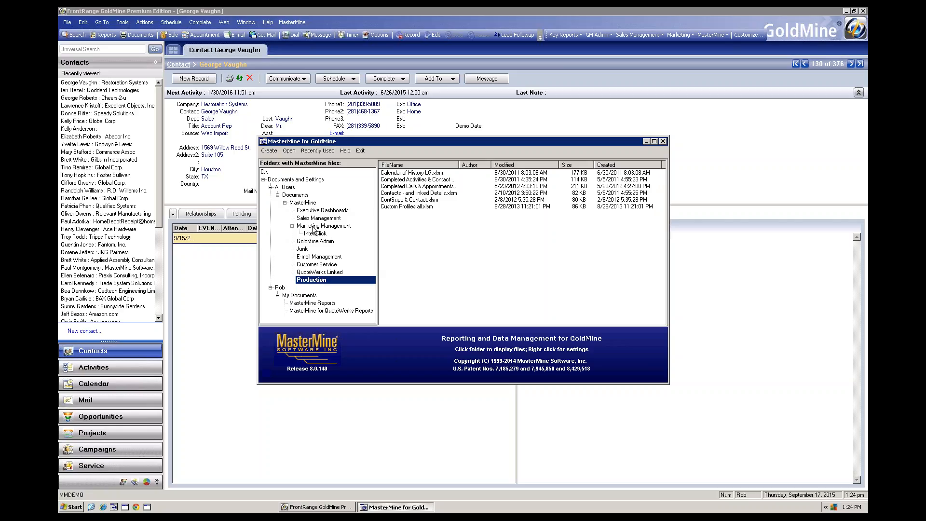
pyautogui.click(312, 204)
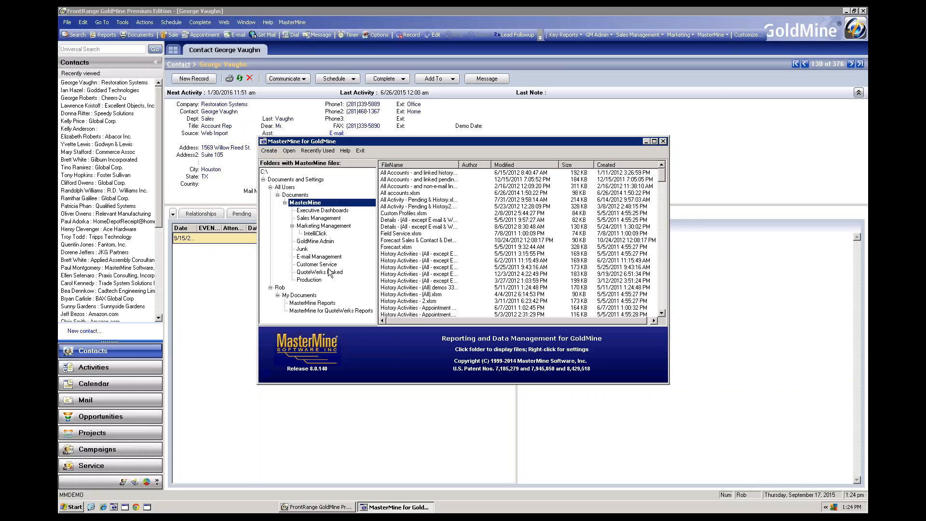
pyautogui.click(311, 280)
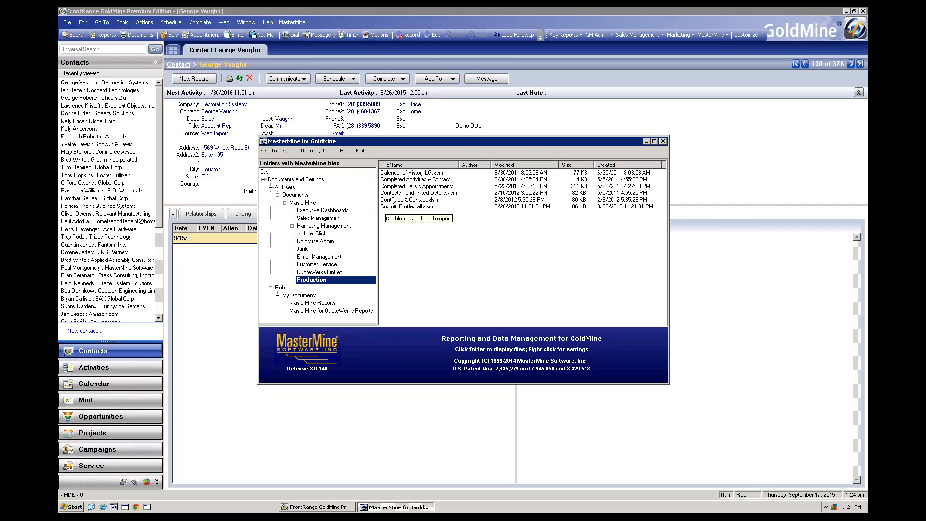
# Relaunch MasterMine and view the report files in the Production and shared MasterMine folders.
pyautogui.click(663, 140)
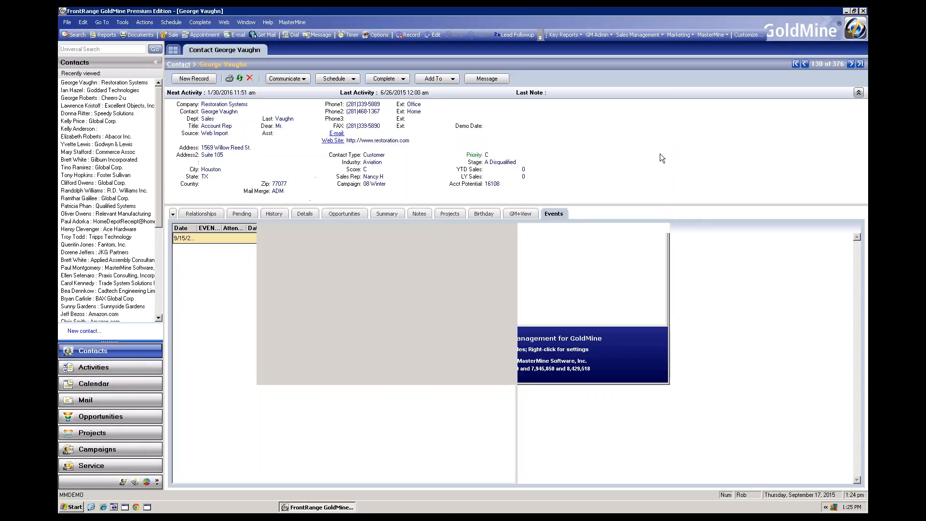
pyautogui.click(726, 37)
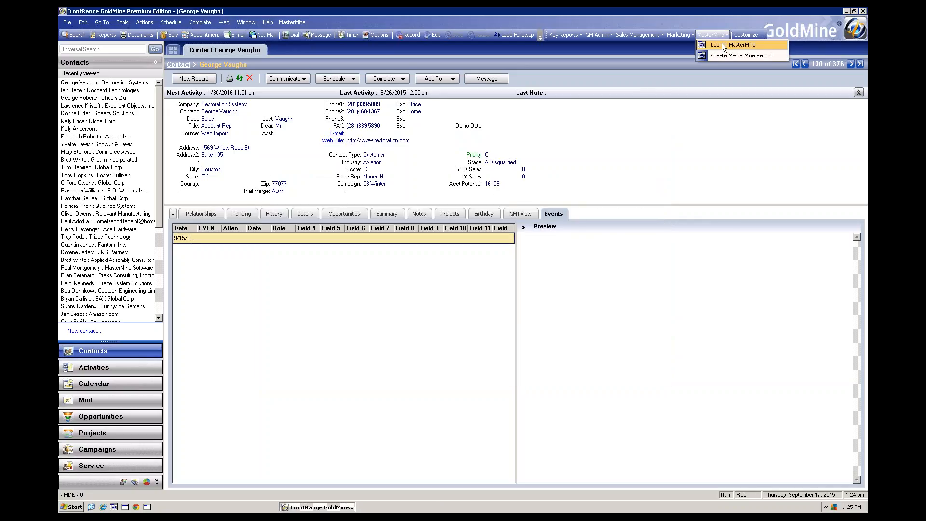
pyautogui.click(743, 43)
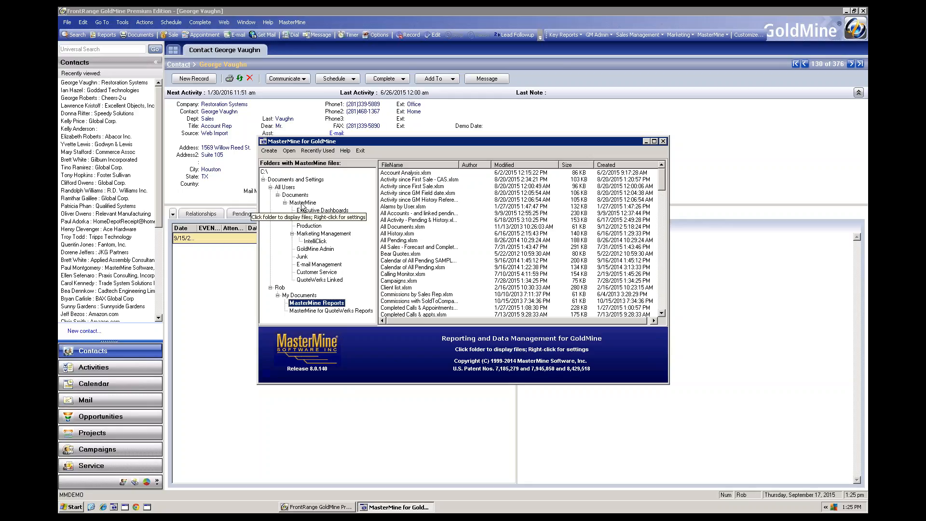
pyautogui.click(312, 227)
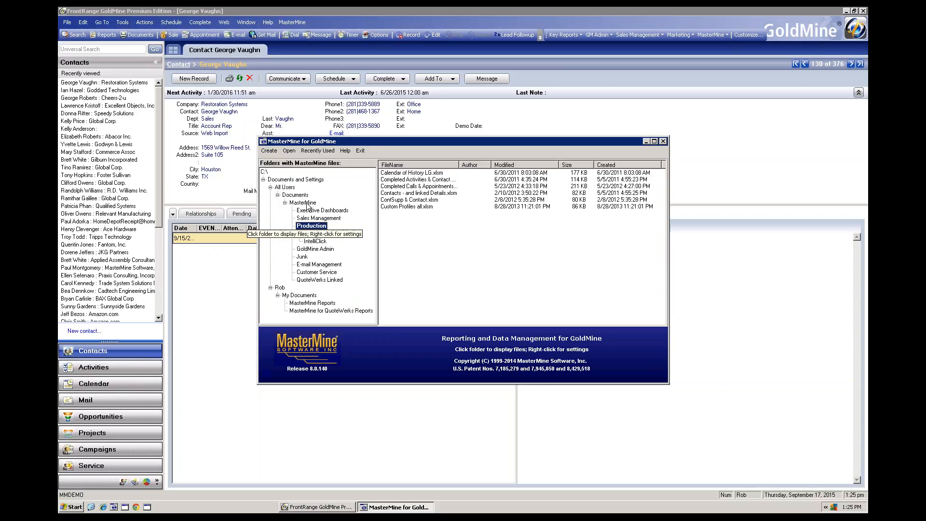
pyautogui.click(311, 218)
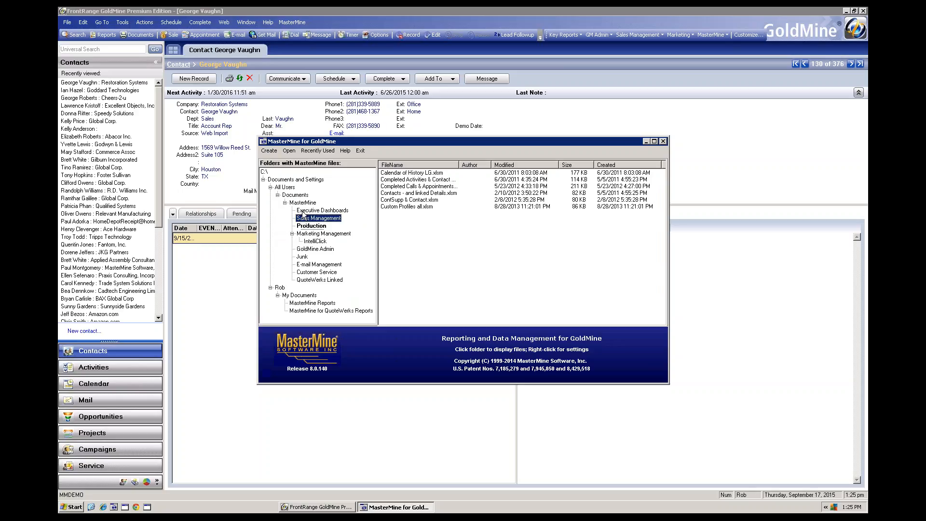
pyautogui.click(304, 203)
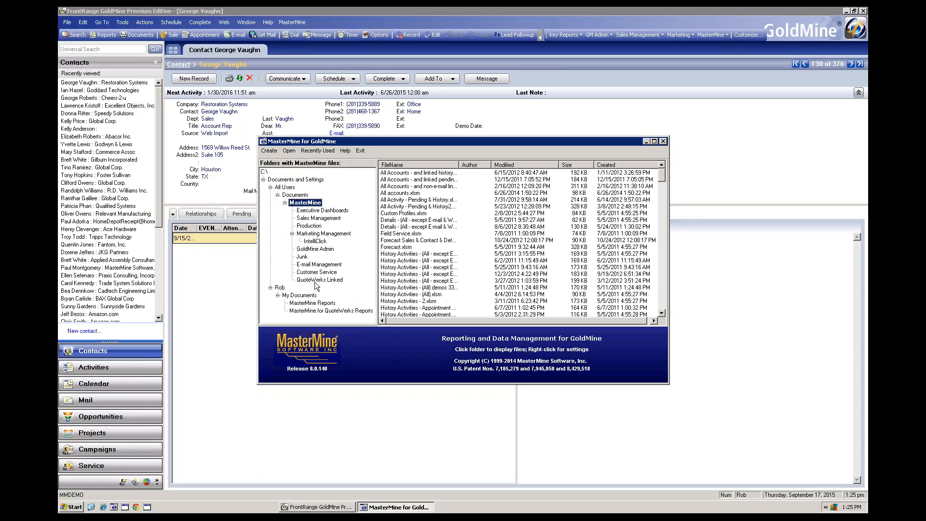
# Show the hidden sub-folders of the shared MasterMine folder and view the reports in Video and GMDemo.
pyautogui.rightClick(311, 205)
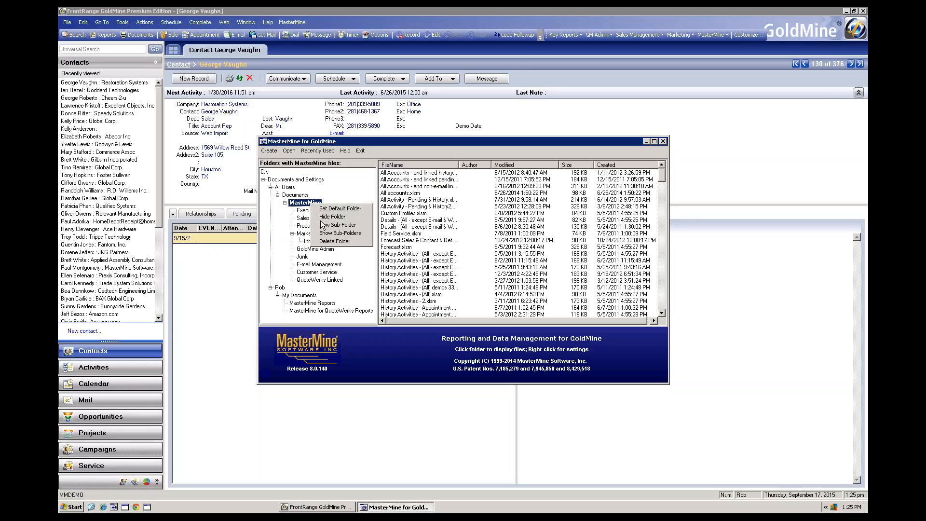
pyautogui.click(339, 234)
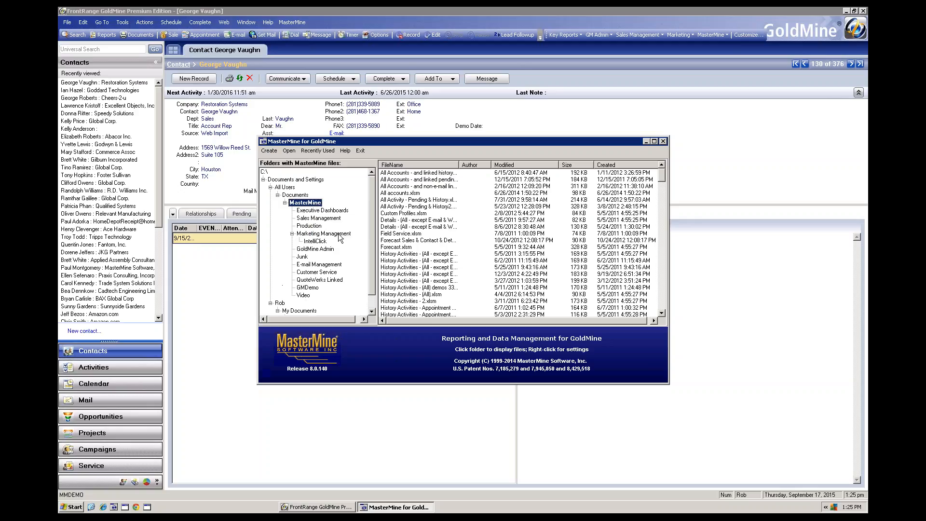
pyautogui.click(307, 288)
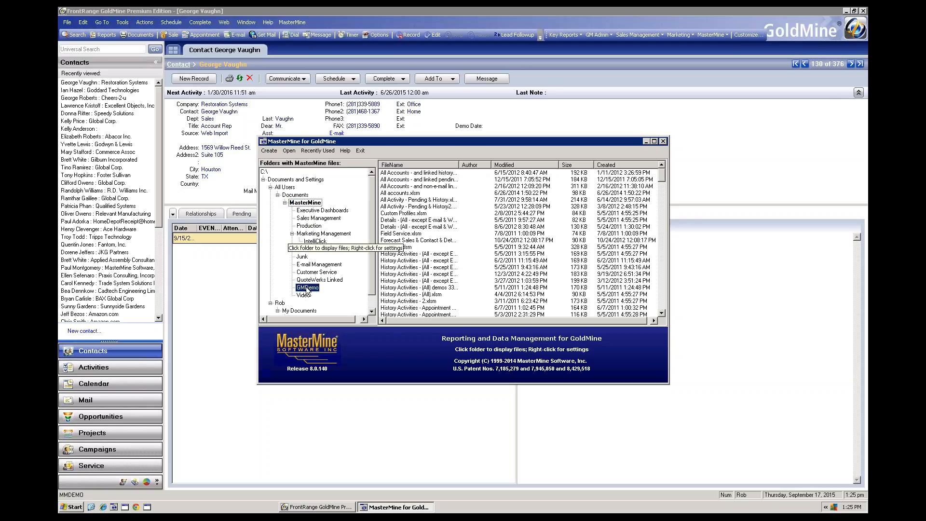
pyautogui.click(305, 295)
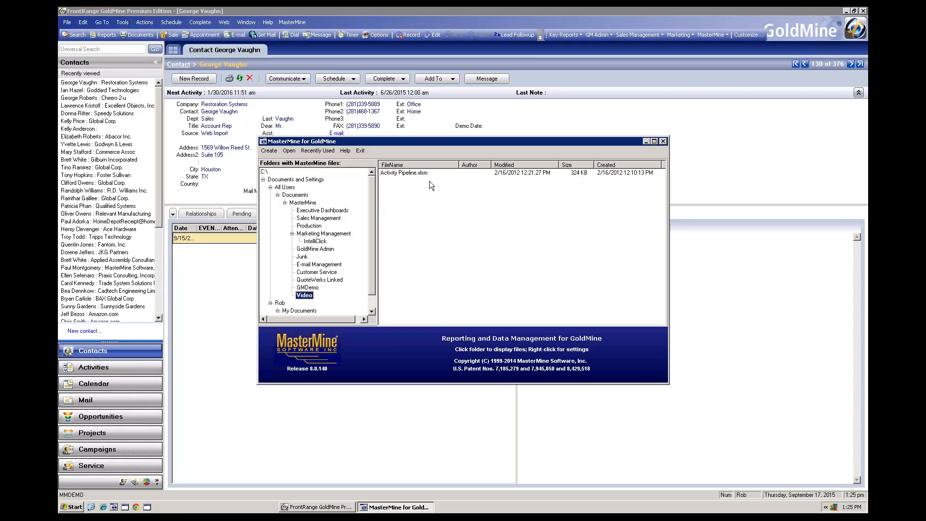
pyautogui.click(314, 288)
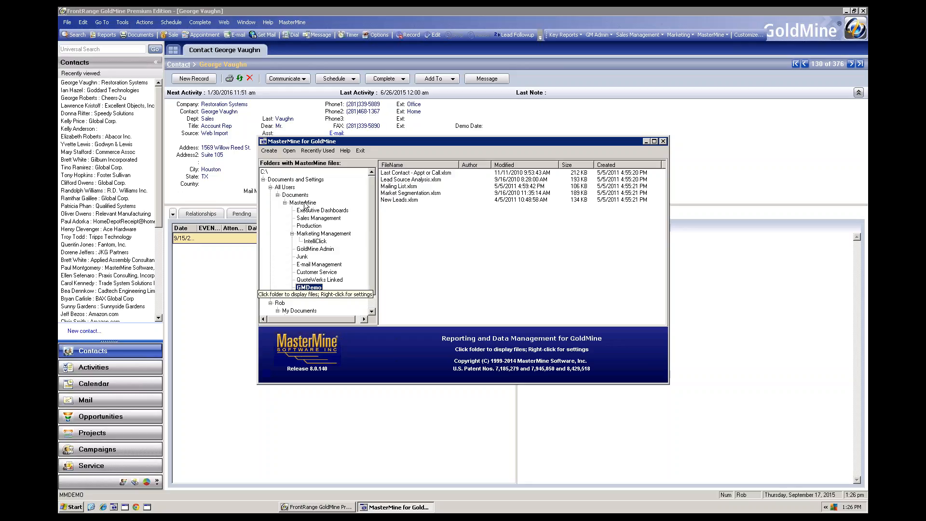
# Delete the Production folder together with all the report files in it.
pyautogui.click(304, 203)
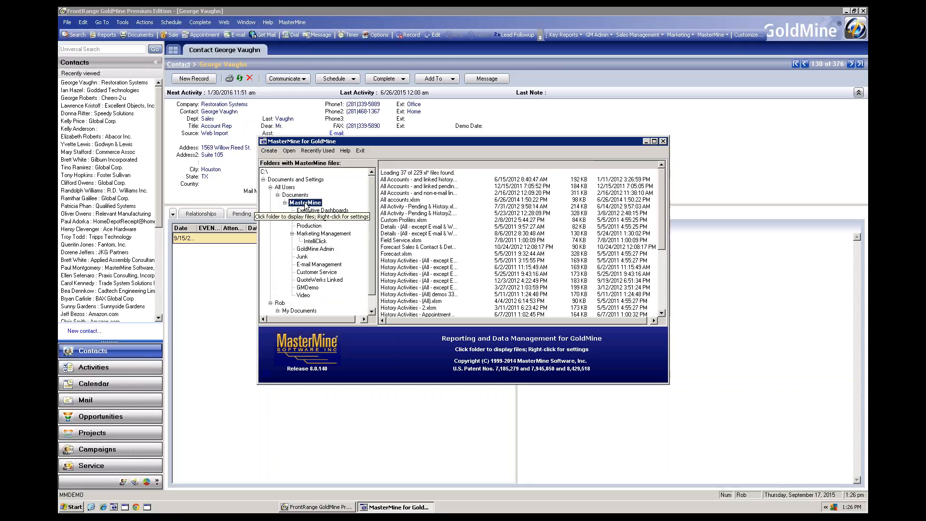
pyautogui.rightClick(305, 204)
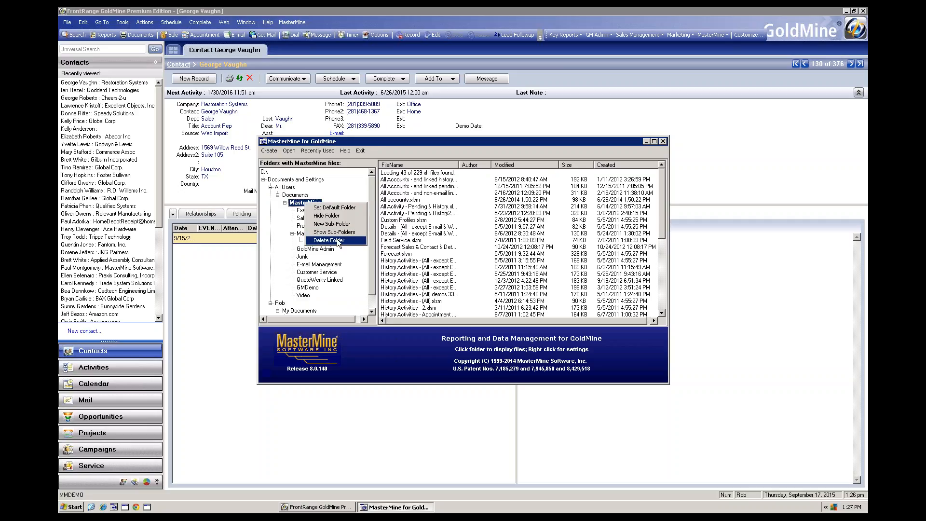
pyautogui.click(300, 226)
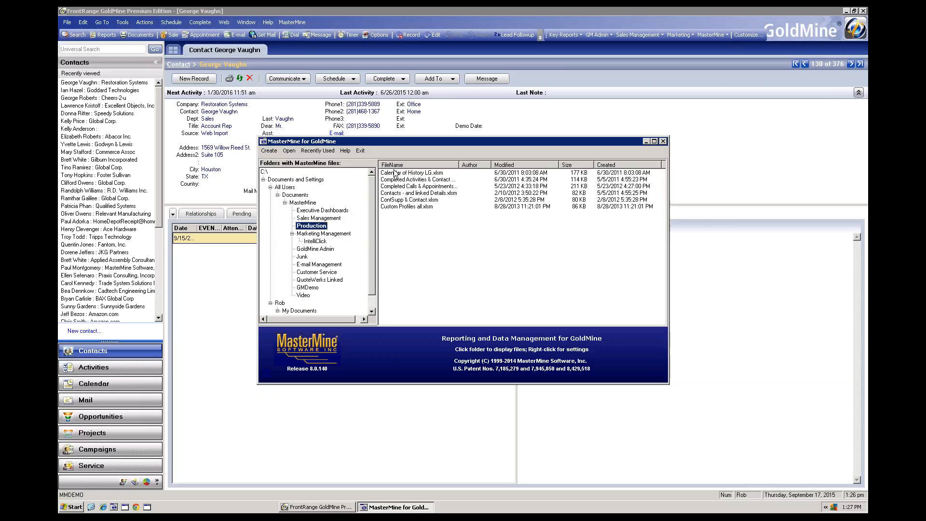
pyautogui.rightClick(315, 225)
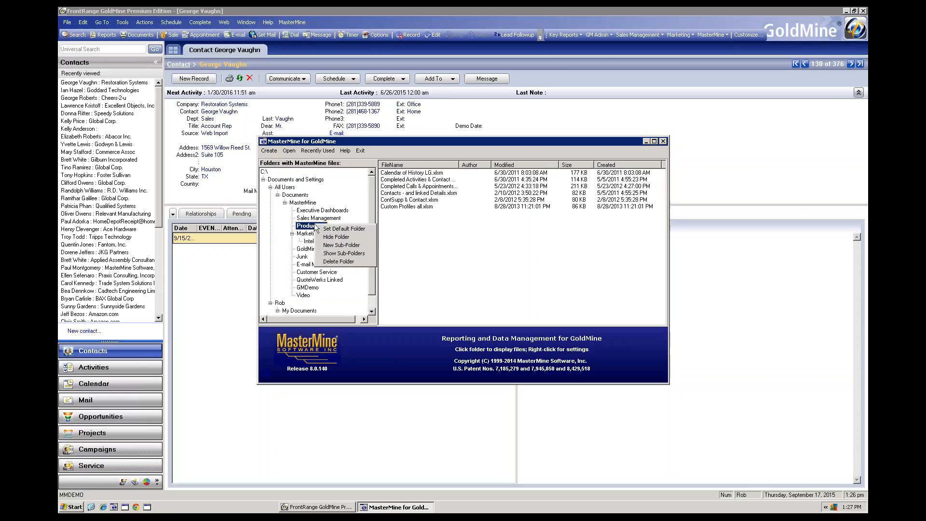
pyautogui.click(338, 262)
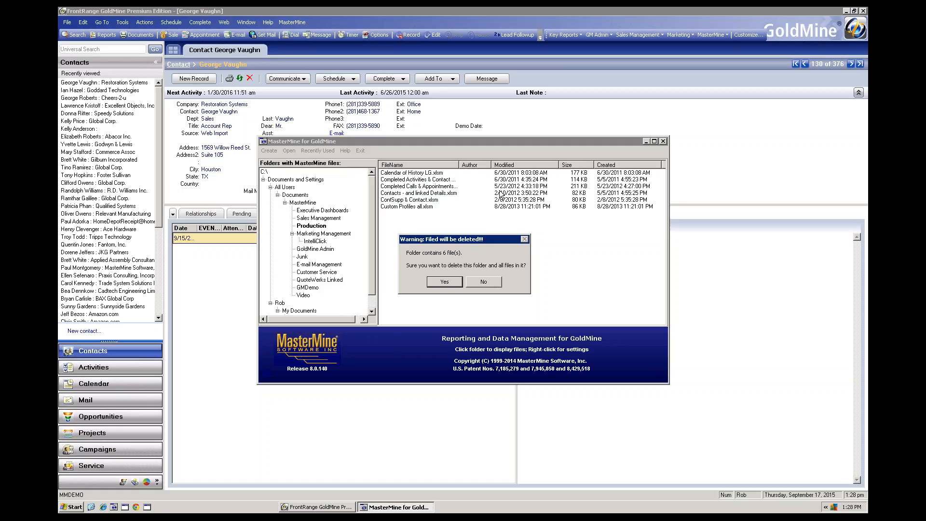
pyautogui.click(447, 281)
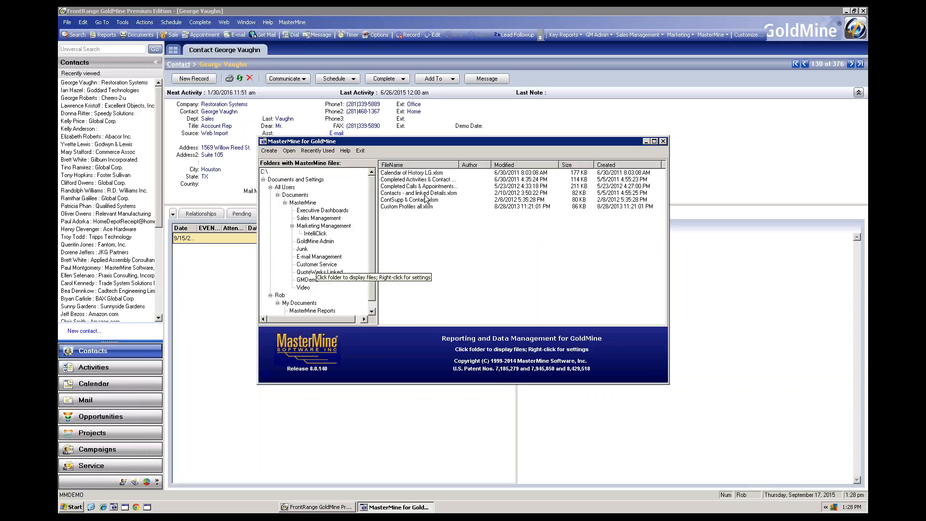
# Browse the remaining shared sub-folders and view the Marketing Management reports.
pyautogui.click(323, 218)
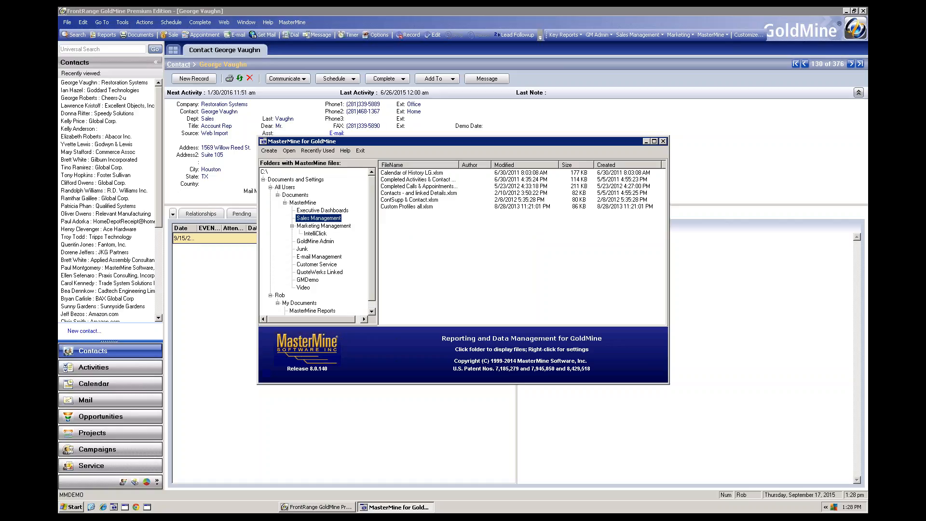
pyautogui.click(310, 226)
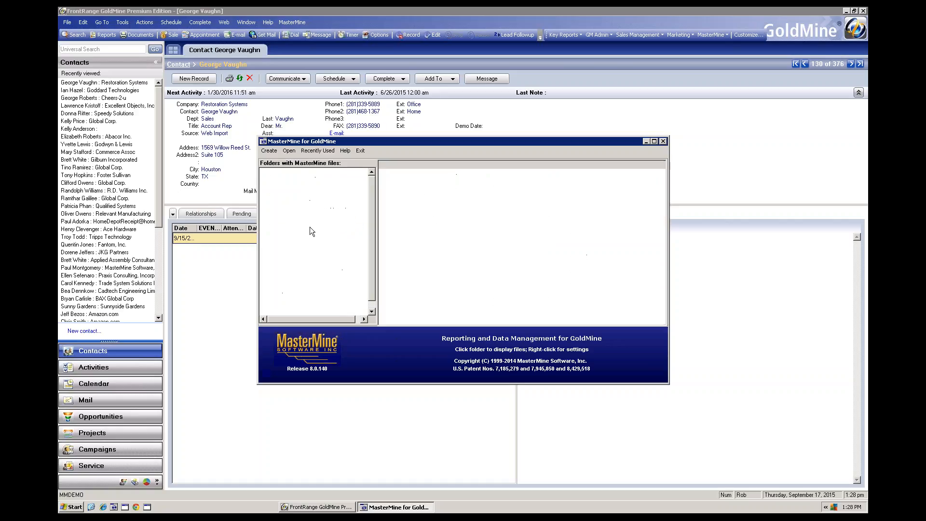
pyautogui.click(310, 212)
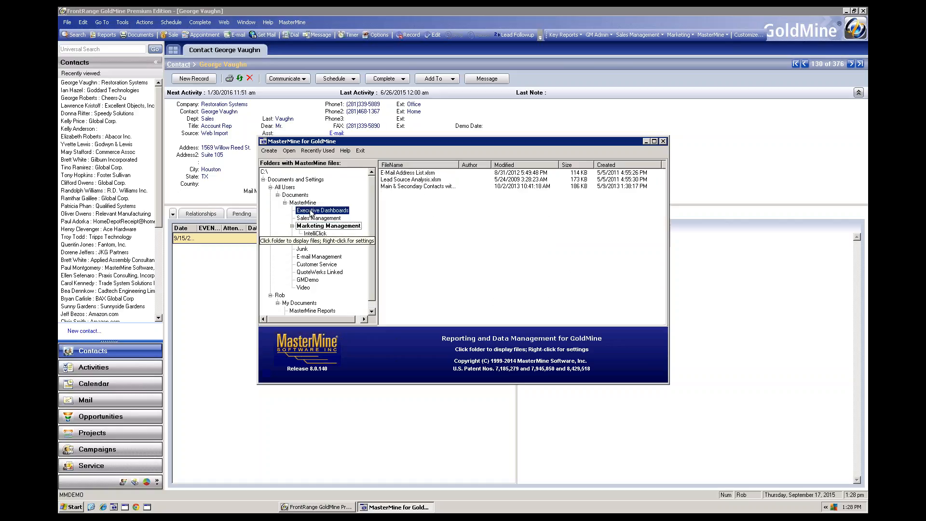
pyautogui.click(311, 226)
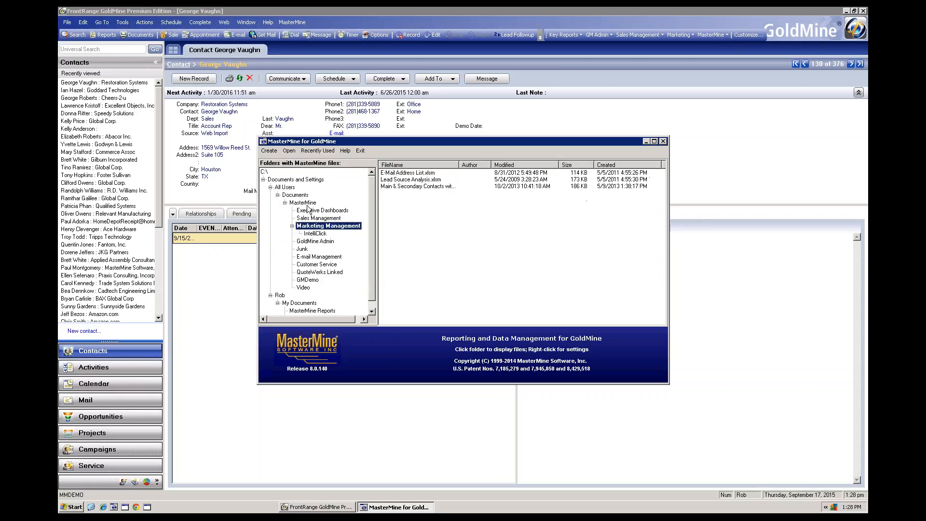
# Show the sub-folders of the shared MasterMine folder and check its folder options.
pyautogui.rightClick(309, 204)
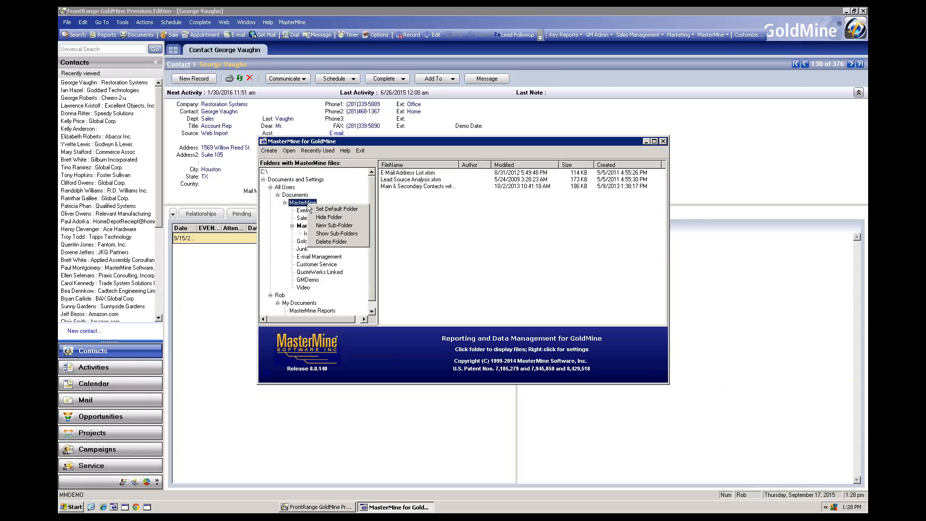
pyautogui.click(326, 234)
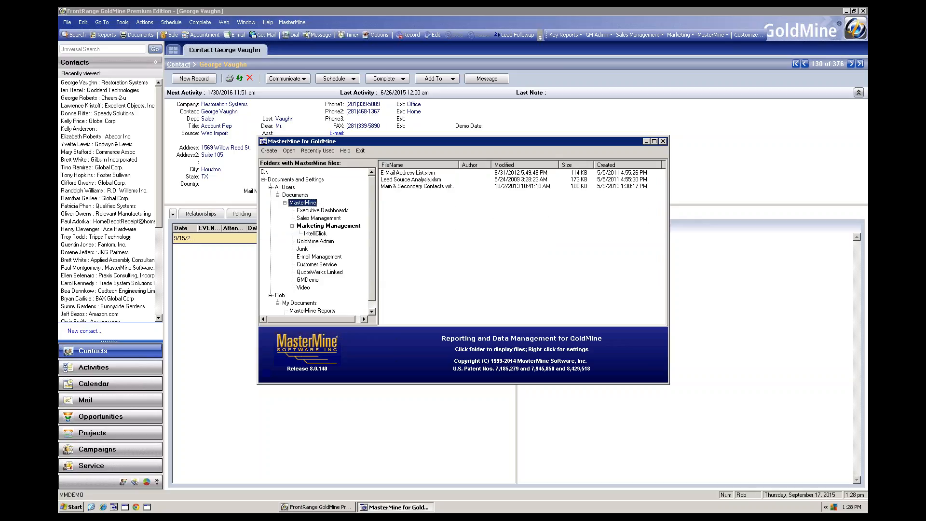
pyautogui.rightClick(307, 204)
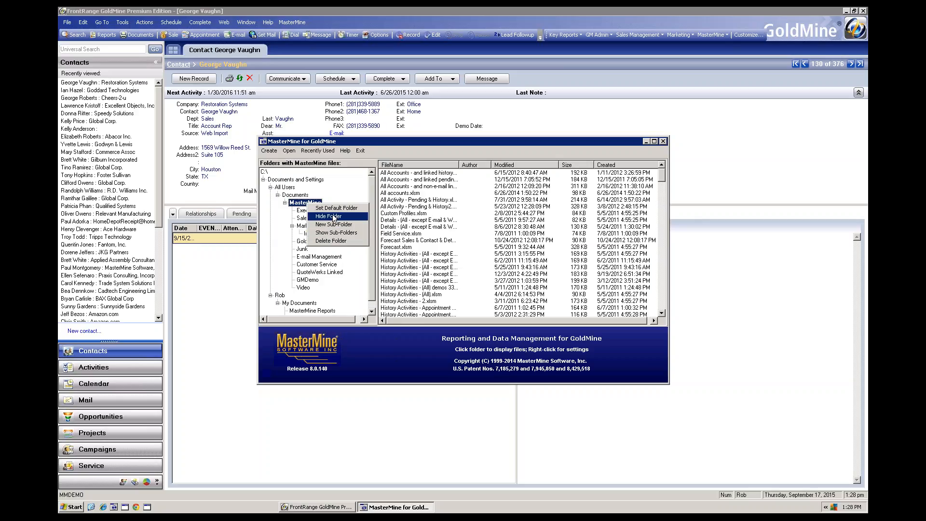
# View the reports in the shared GMDemo folder and hide that folder from the launch tree.
pyautogui.click(308, 279)
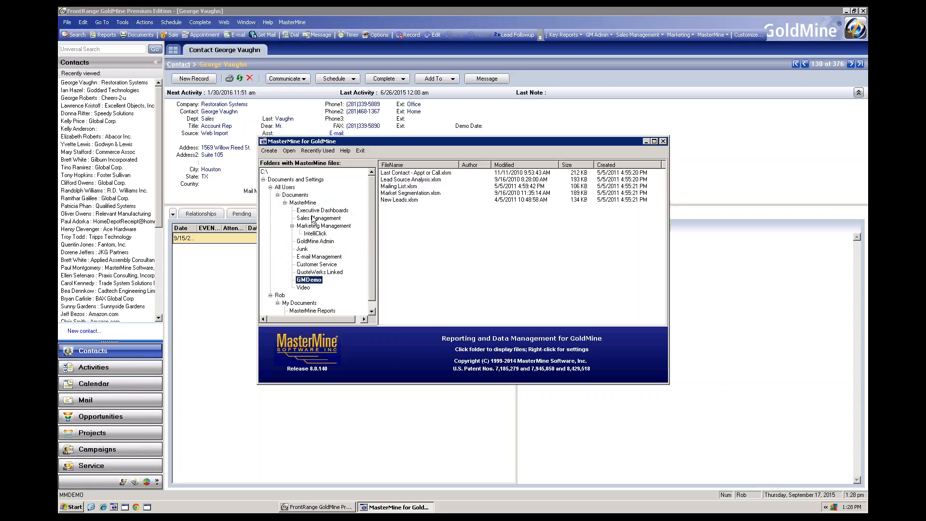
pyautogui.rightClick(311, 281)
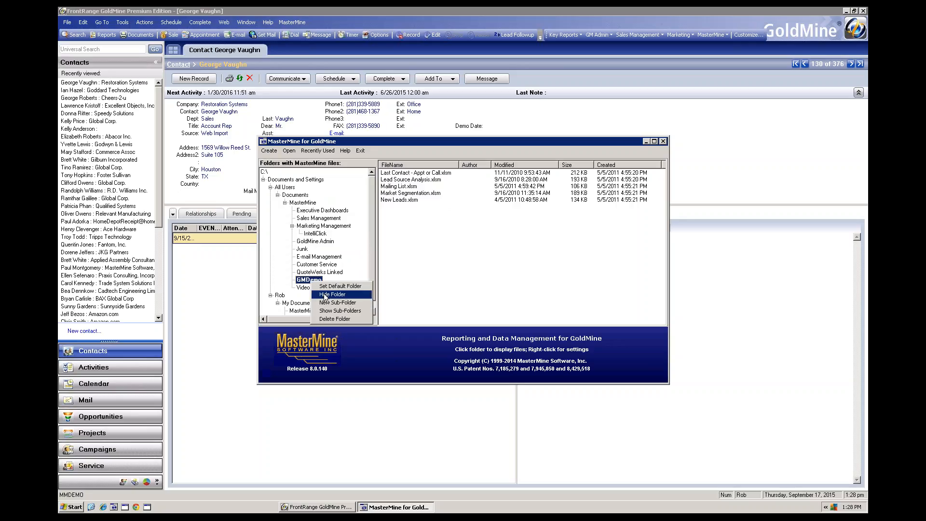
pyautogui.click(325, 295)
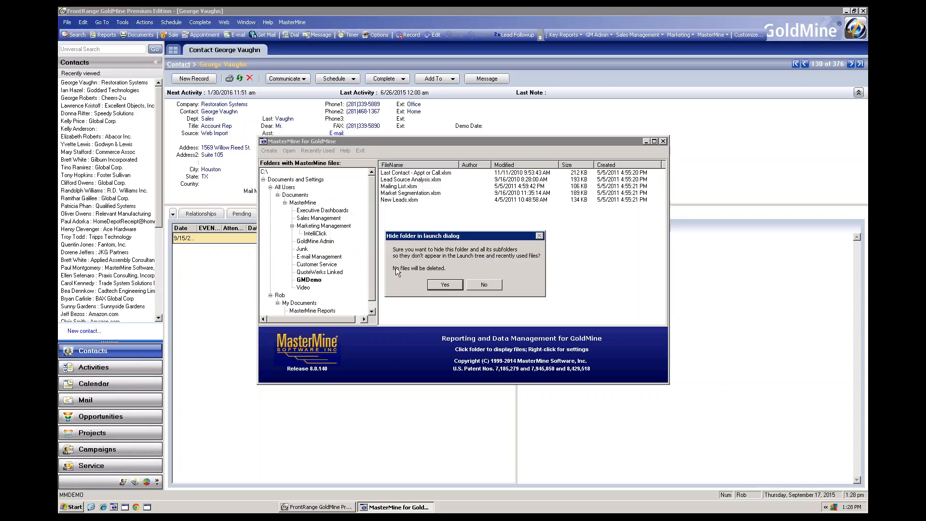
pyautogui.click(445, 285)
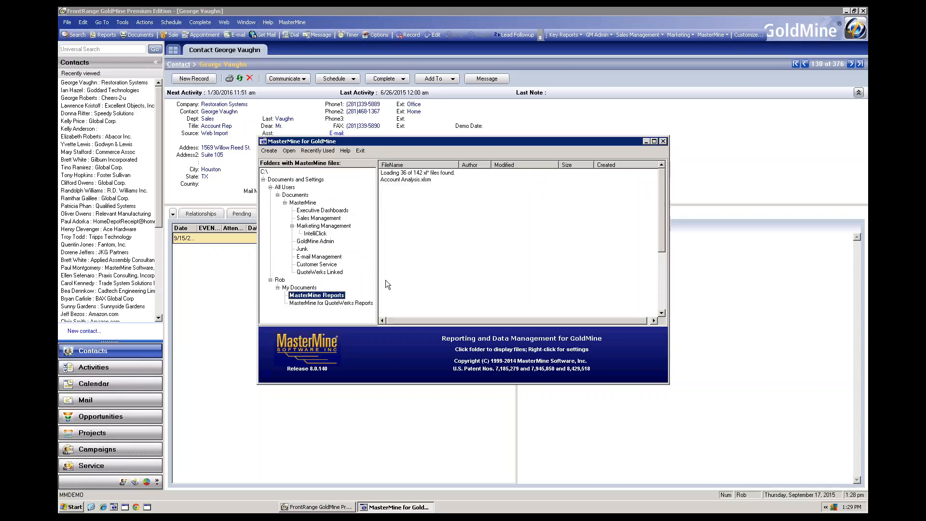
# View the reports in QuoteWerks Linked, Junk and MasterMine for QuoteWerks Reports, and check the last folder's options.
pyautogui.click(318, 273)
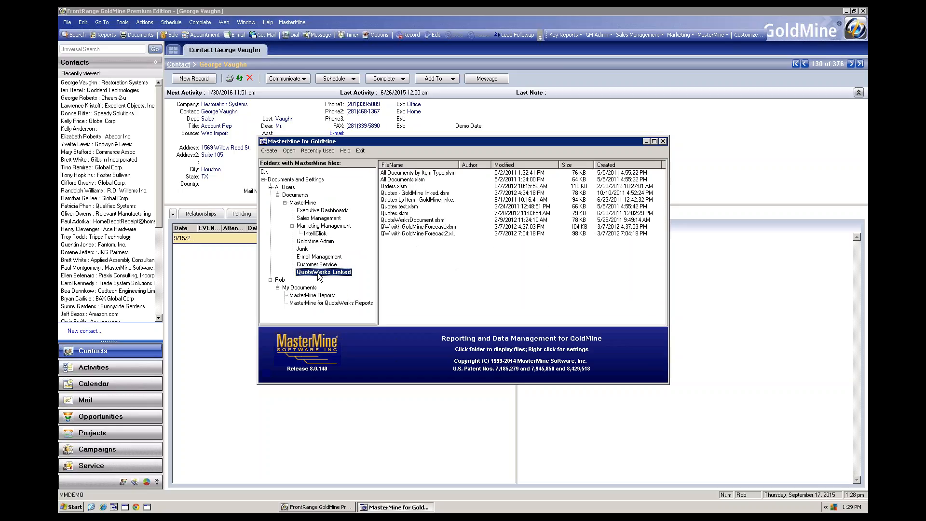
pyautogui.click(304, 249)
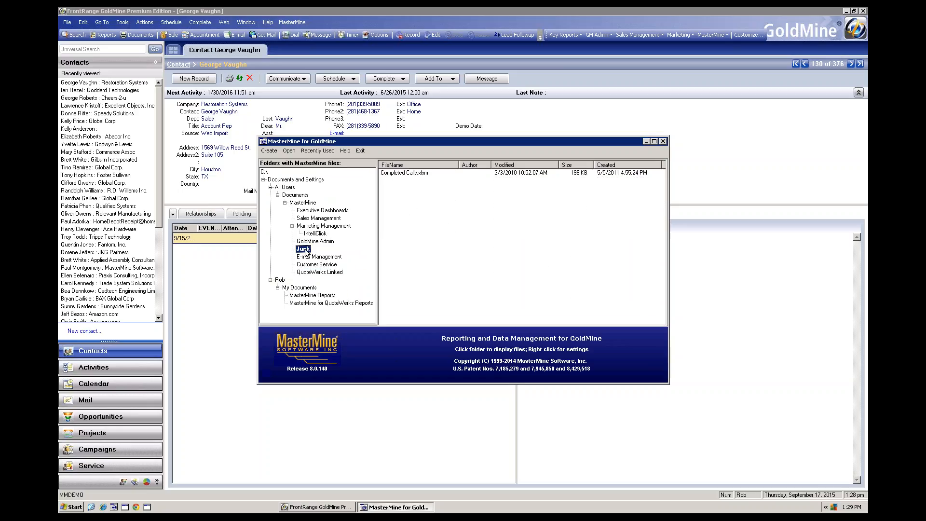
pyautogui.click(314, 303)
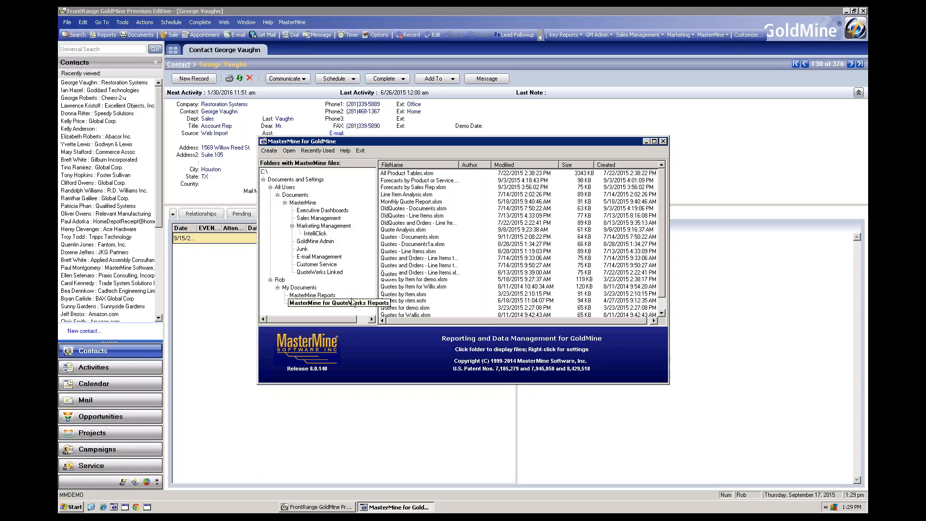
pyautogui.rightClick(307, 306)
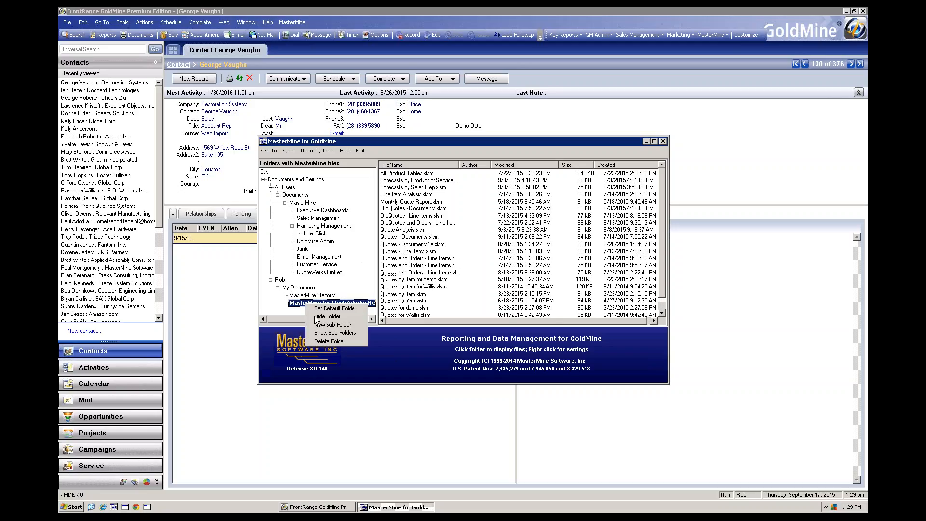
pyautogui.click(358, 282)
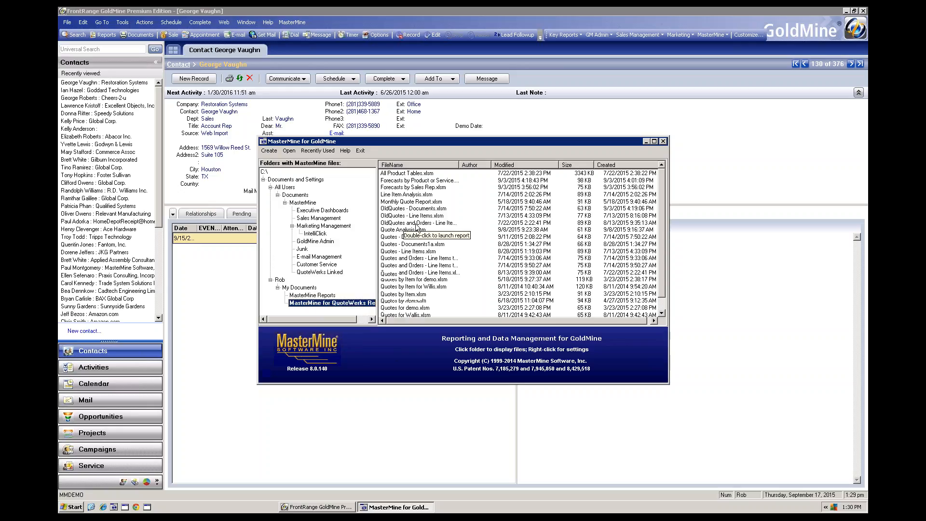
# Enlarge and reposition the MasterMine window to fit the full report file names.
pyautogui.rightClick(409, 226)
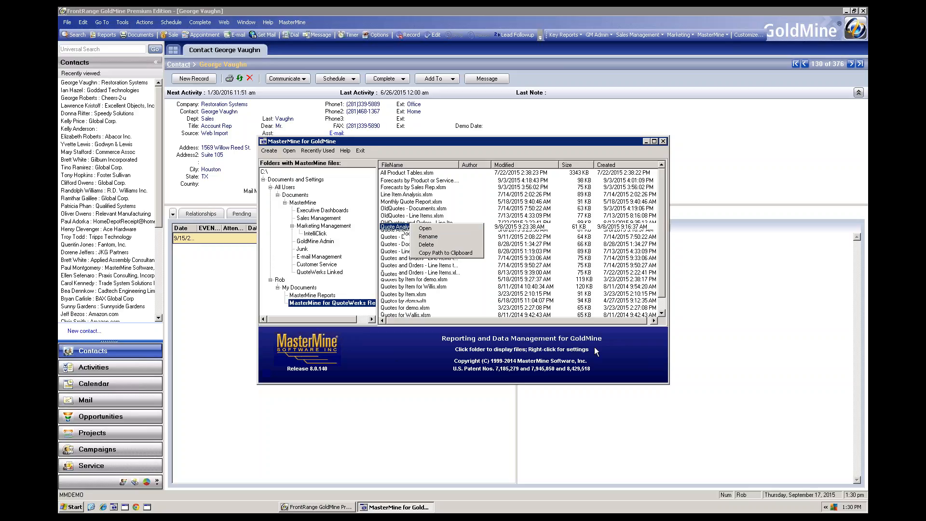
pyautogui.click(670, 382)
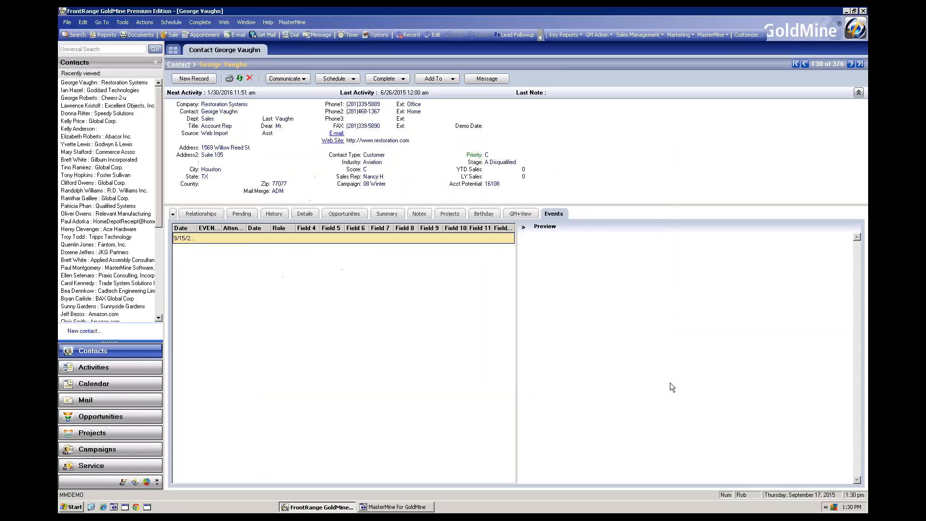
pyautogui.click(407, 507)
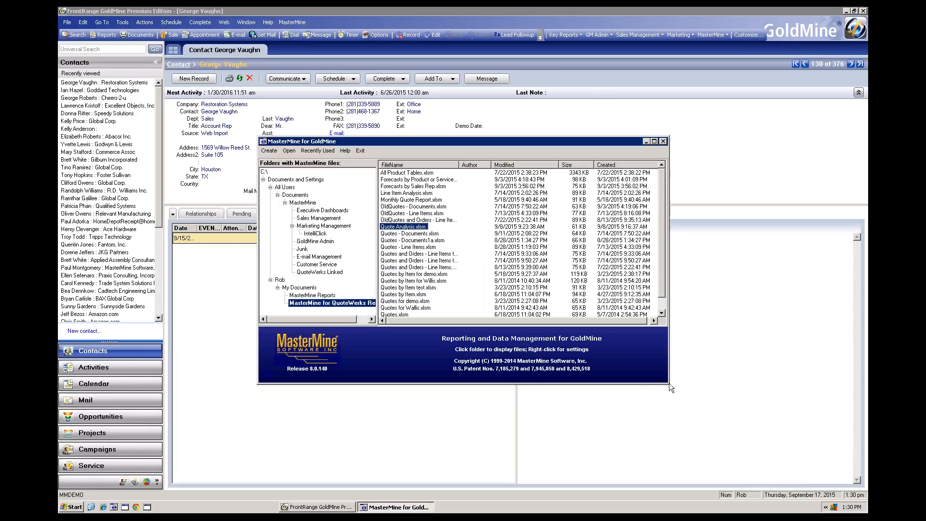
pyautogui.moveTo(670, 383); pyautogui.dragTo(821, 459)
pyautogui.moveTo(730, 138); pyautogui.dragTo(557, 113)
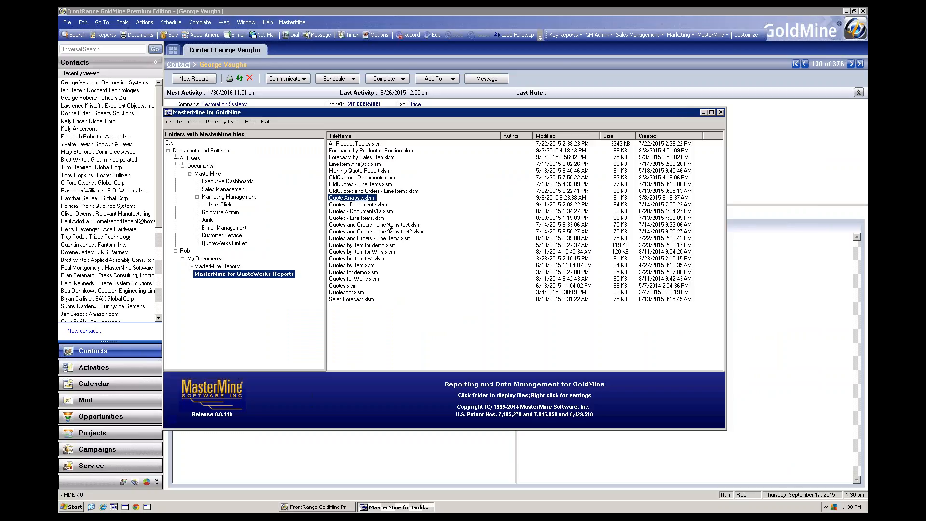
# Try to copy the path of the Quote Analysis.xlsm report to the clipboard.
pyautogui.rightClick(340, 202)
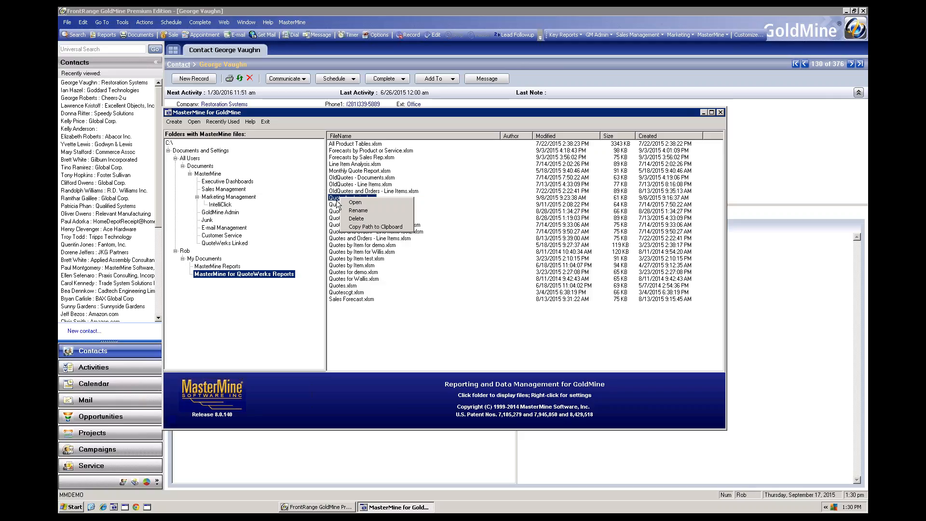
pyautogui.click(374, 227)
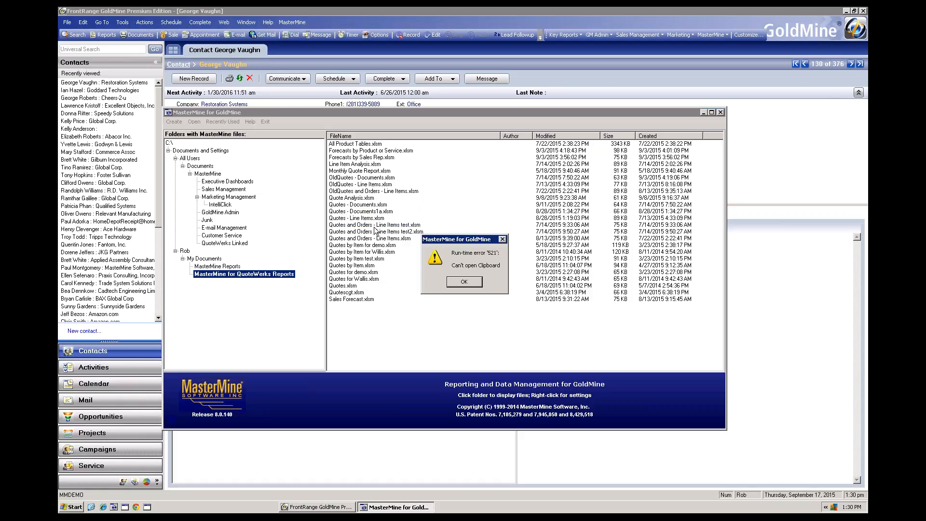
pyautogui.click(464, 281)
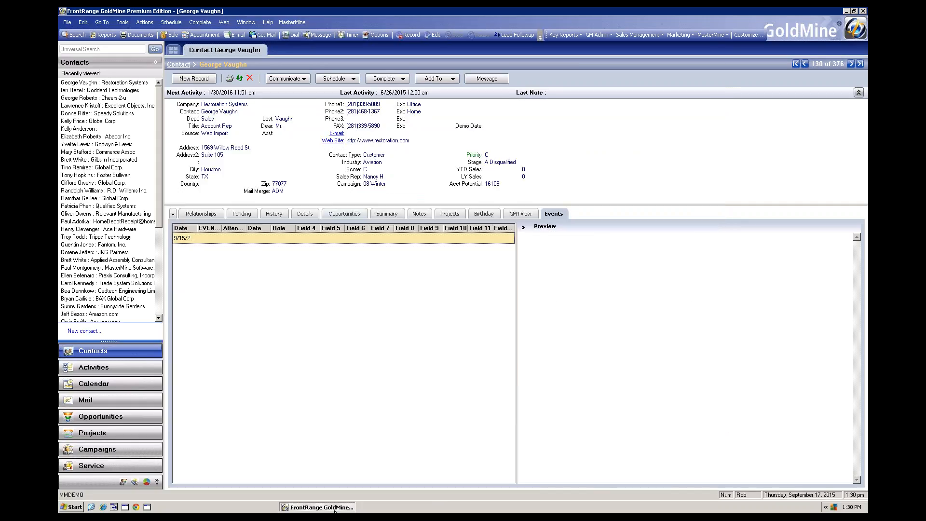
# Relaunch MasterMine from GoldMine and copy the path of All Pending.xlsm in MasterMine Reports to the clipboard.
pyautogui.click(723, 36)
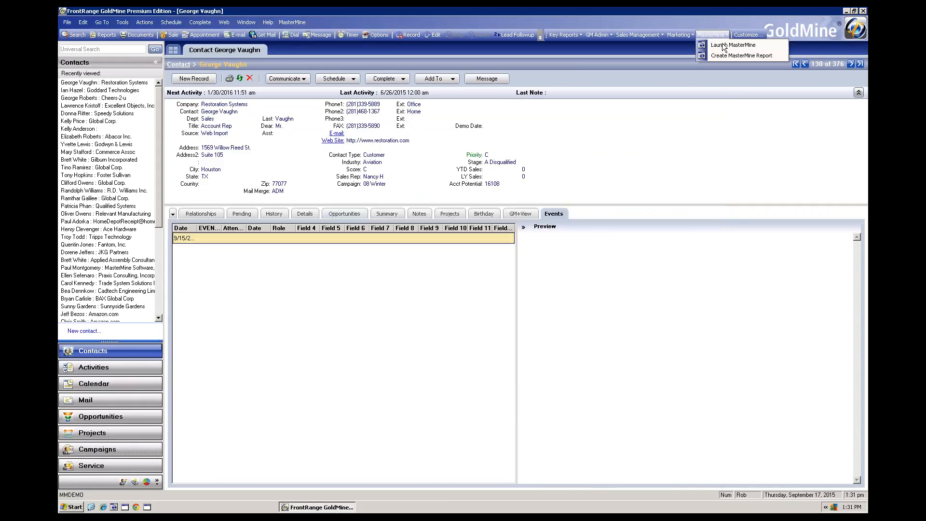
pyautogui.click(723, 45)
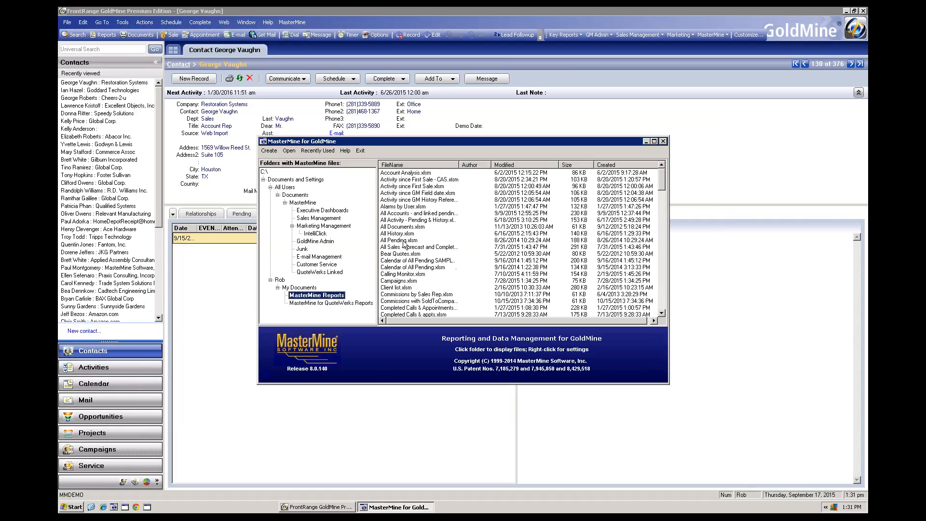
pyautogui.rightClick(404, 240)
pyautogui.click(432, 269)
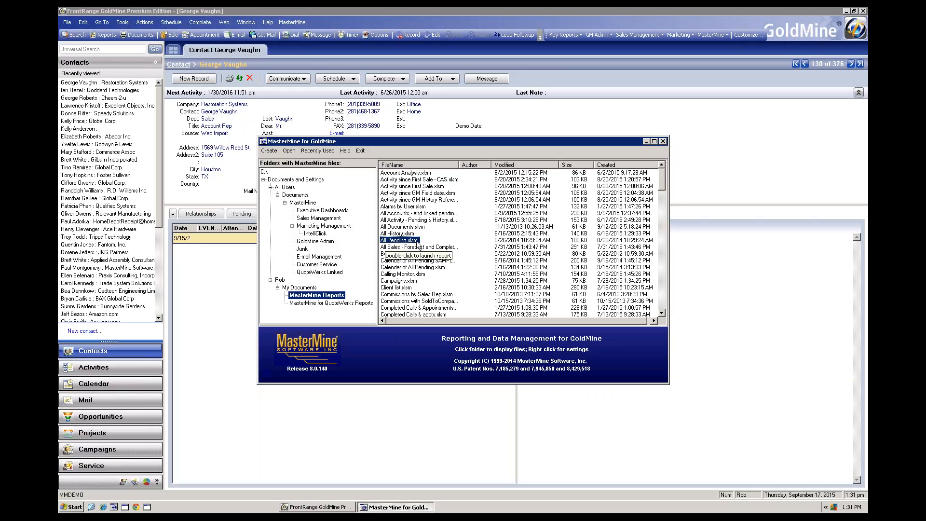
# Start an e-mail from the GoldMine contact record, paste the All Pending.xlsm path into its body, and close the draft.
pyautogui.click(210, 280)
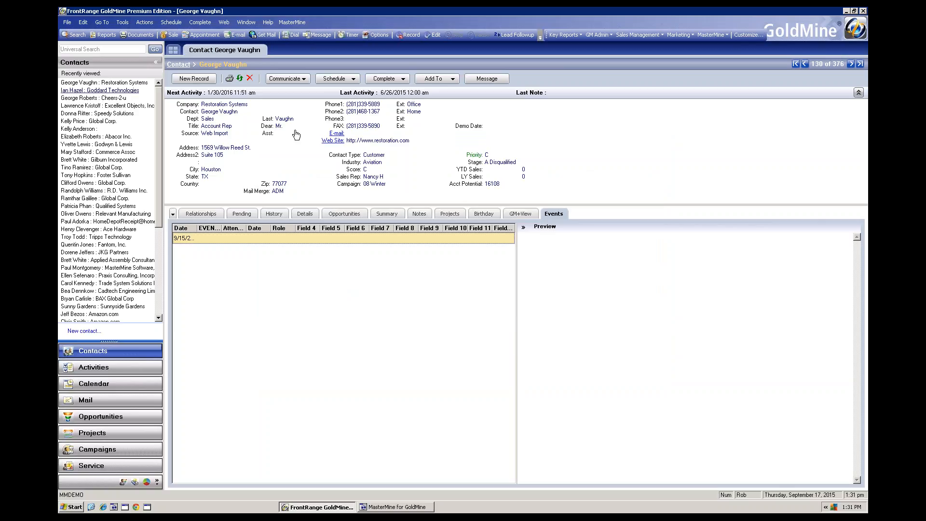
pyautogui.click(338, 135)
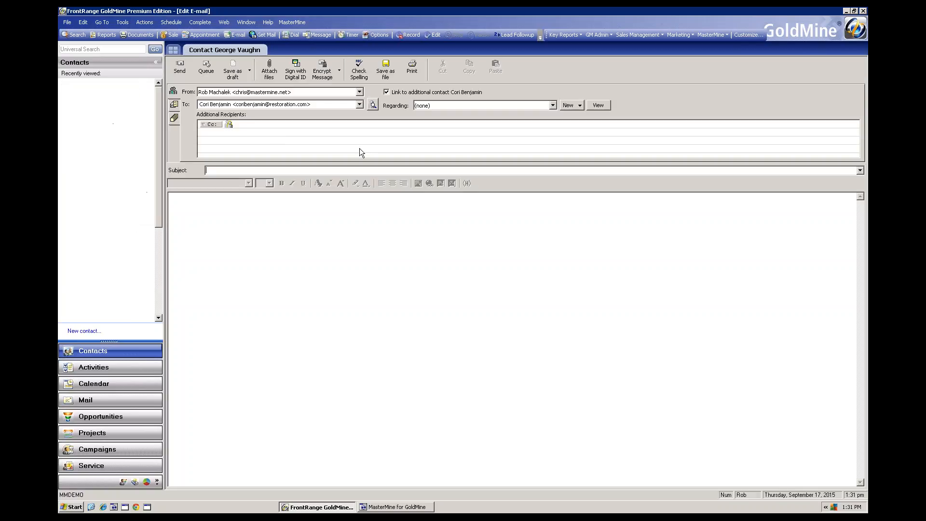
pyautogui.click(200, 213)
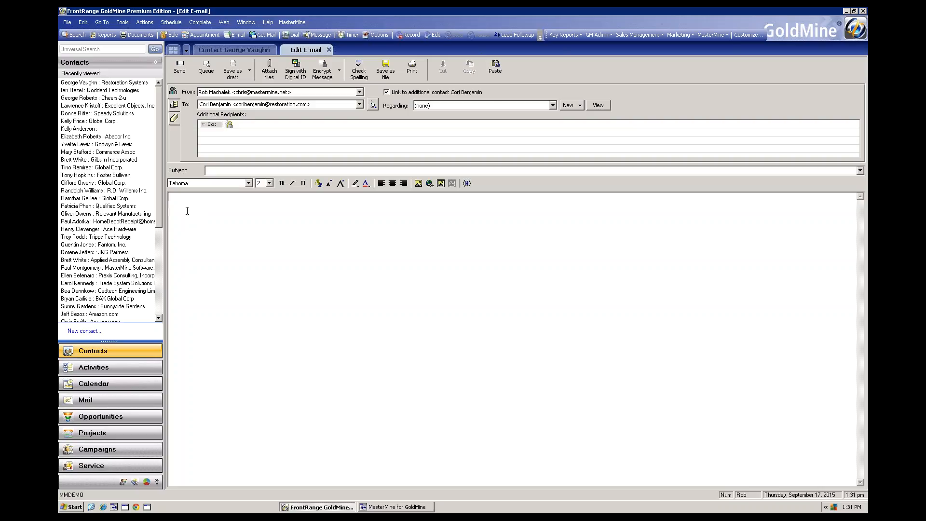
pyautogui.rightClick(181, 215)
pyautogui.click(195, 235)
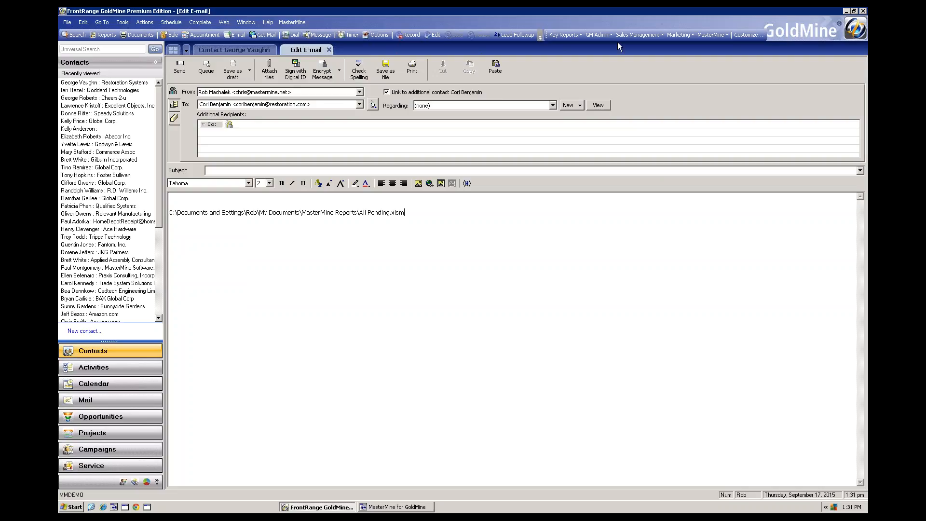
pyautogui.click(328, 50)
# Return to MasterMine and review the file actions available for All Pending.xlsm.
pyautogui.click(404, 507)
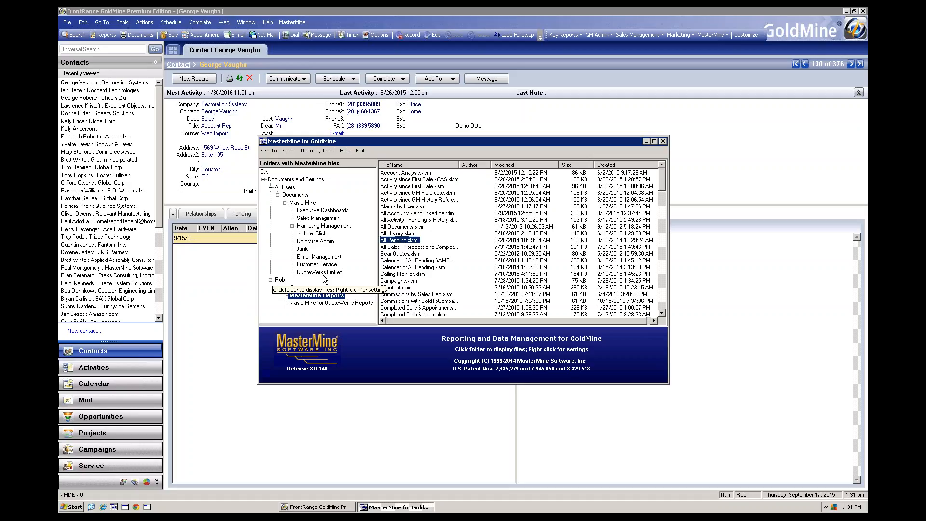
pyautogui.rightClick(395, 241)
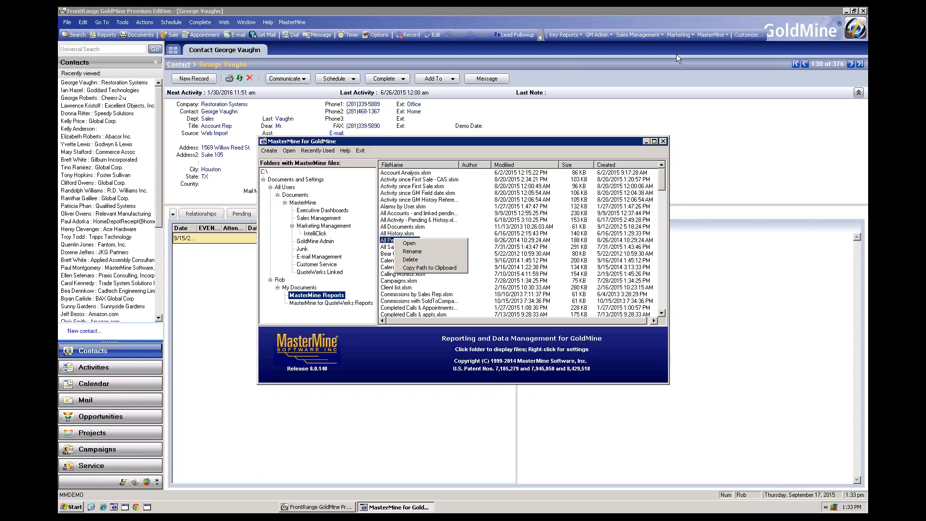
pyautogui.click(312, 298)
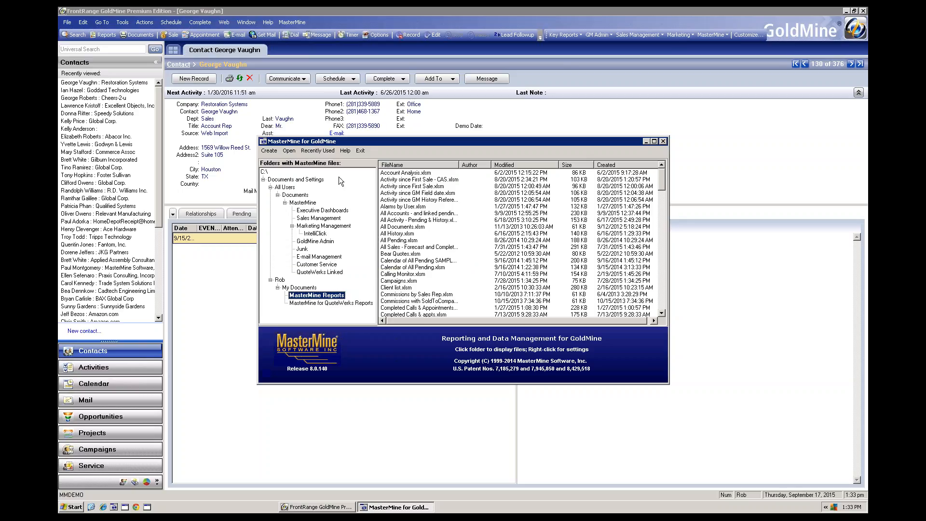
# Review the recently used report files and select Lead Source Analysis.xlsm in the Marketing Management folder.
pyautogui.click(317, 151)
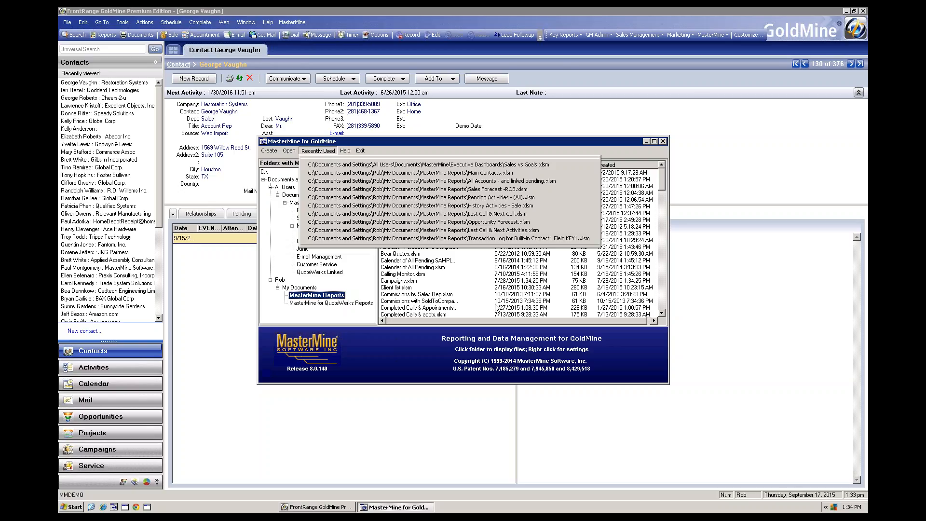
pyautogui.click(417, 294)
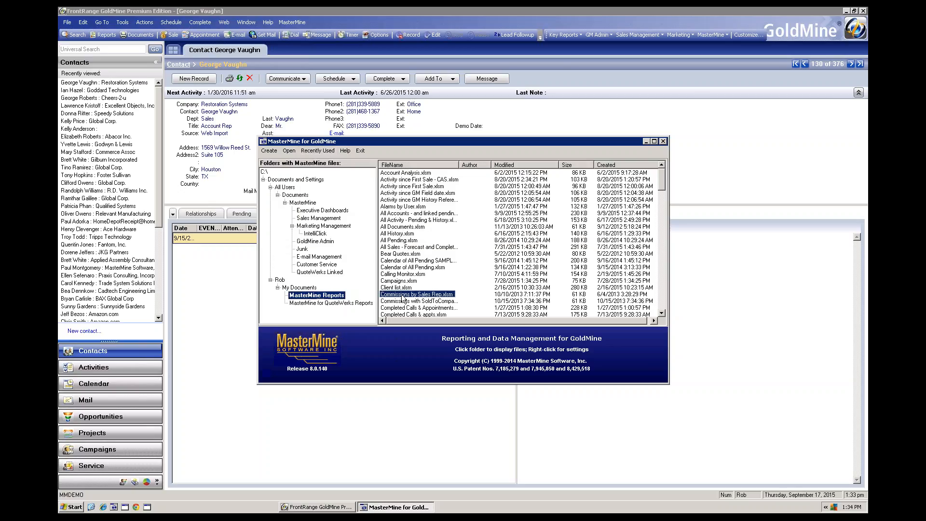
pyautogui.click(316, 226)
pyautogui.click(433, 181)
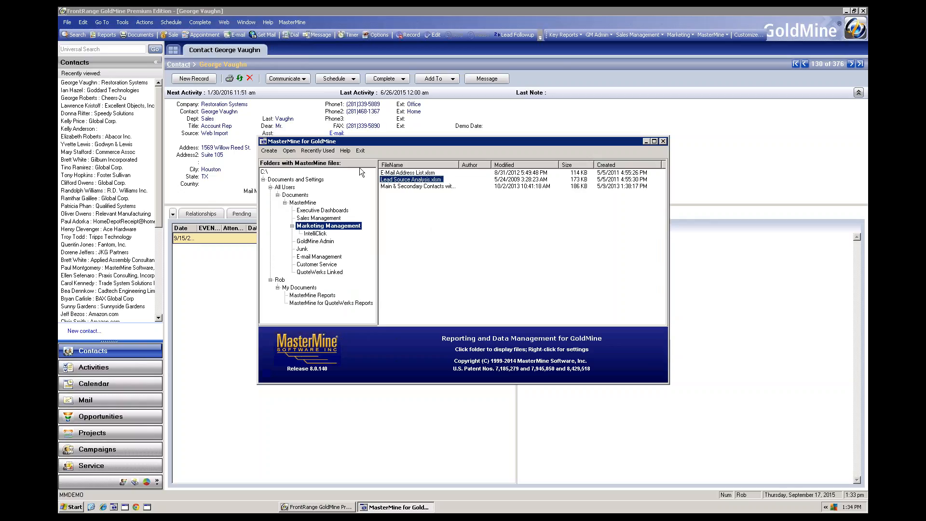
pyautogui.click(319, 150)
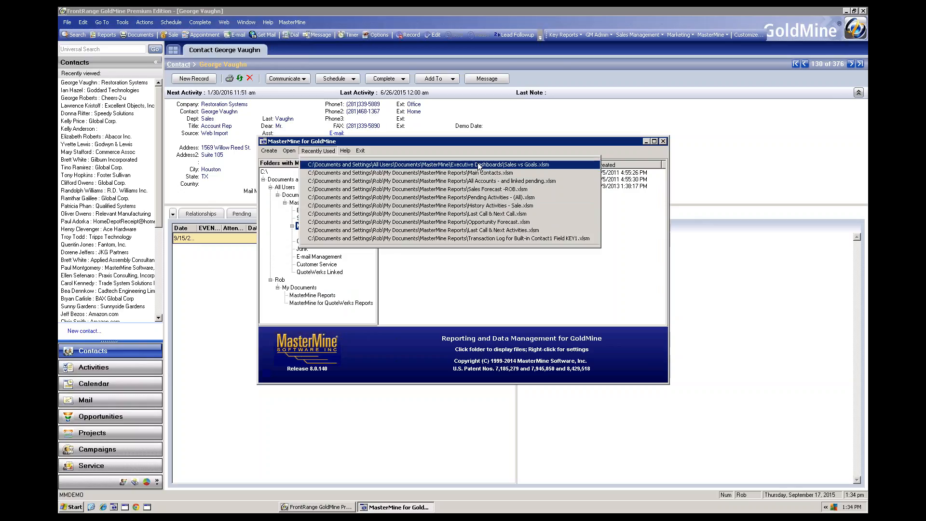
pyautogui.click(331, 152)
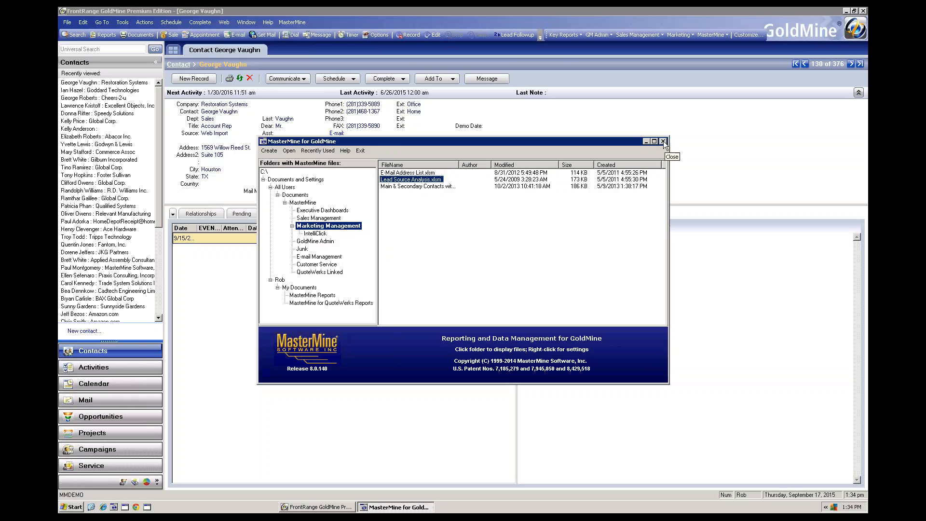
# Switch to GoldMine and review the report shortcuts in the Marketing, GM Admin, MasterMine and Sales Management taskbar groups.
pyautogui.click(657, 35)
pyautogui.click(678, 34)
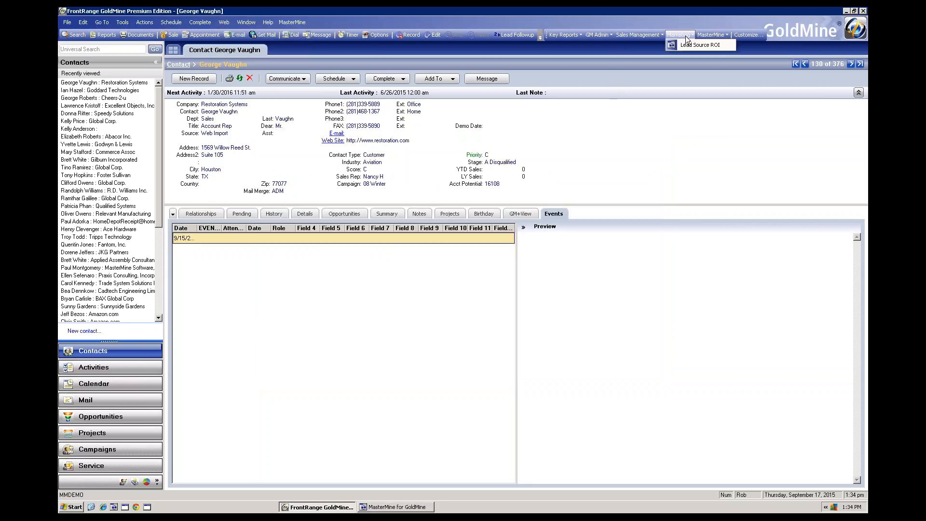
pyautogui.moveTo(606, 36)
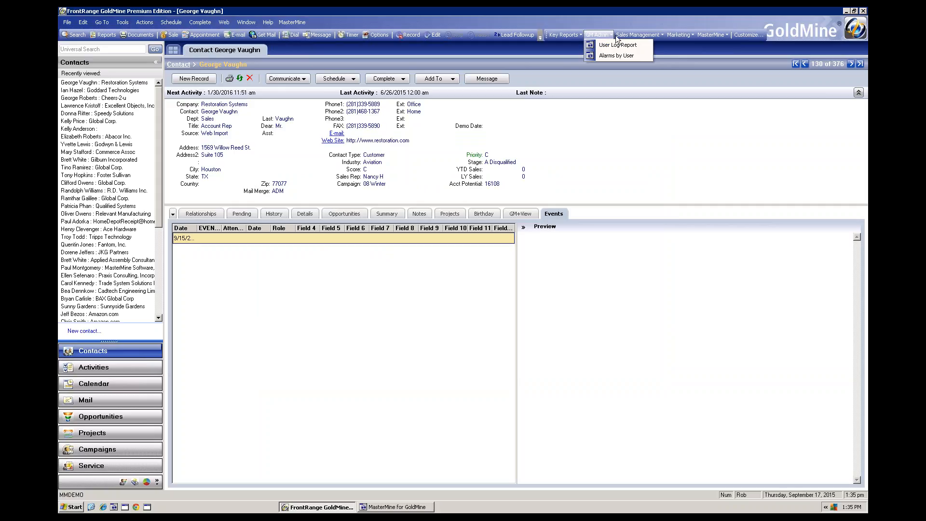
pyautogui.moveTo(564, 35)
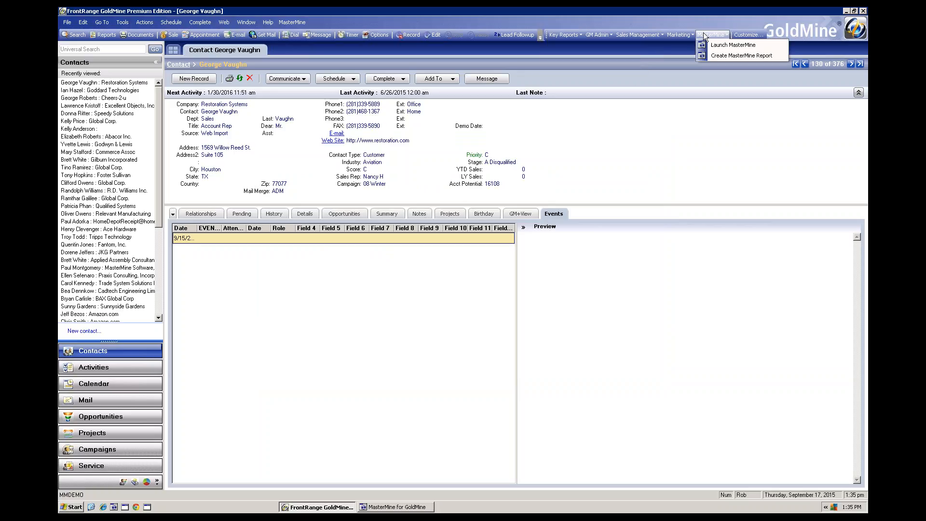
pyautogui.moveTo(673, 38)
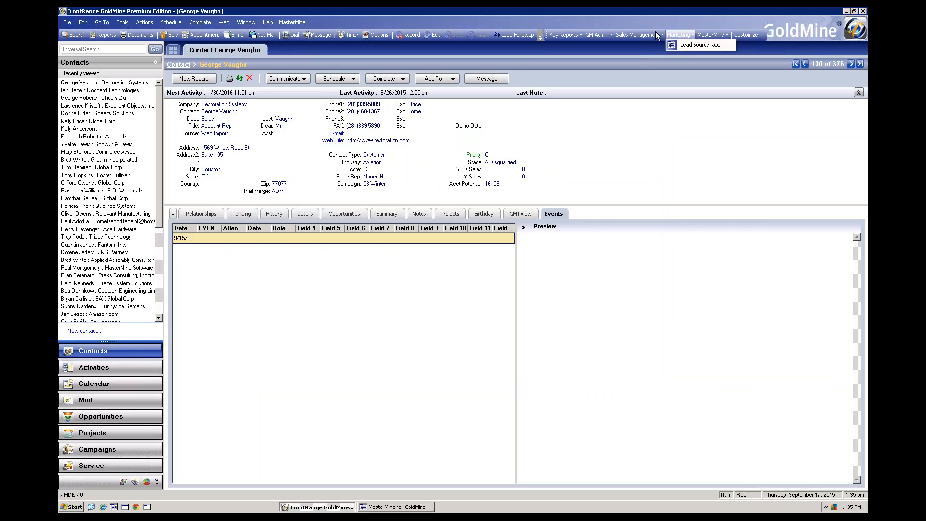
pyautogui.moveTo(636, 35)
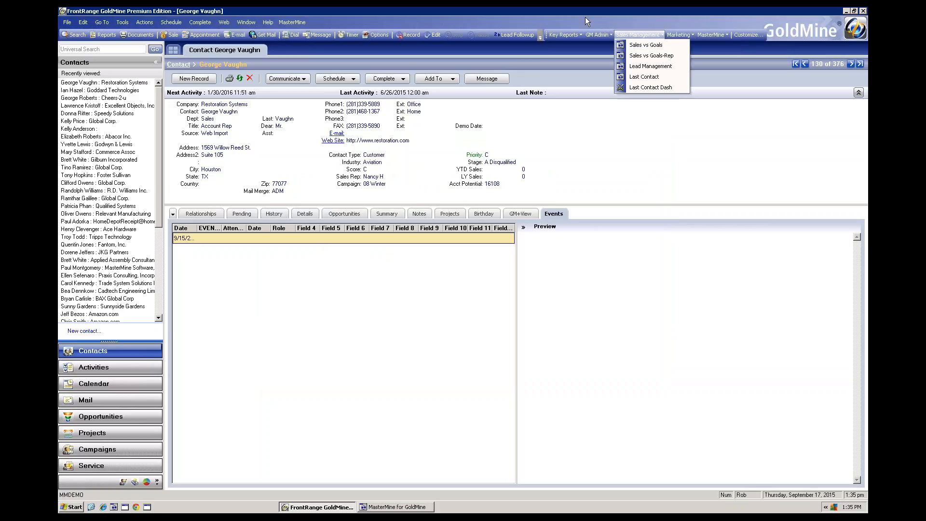
# Hide the GoldMine taskbar that holds the report shortcuts and display it again.
pyautogui.rightClick(617, 22)
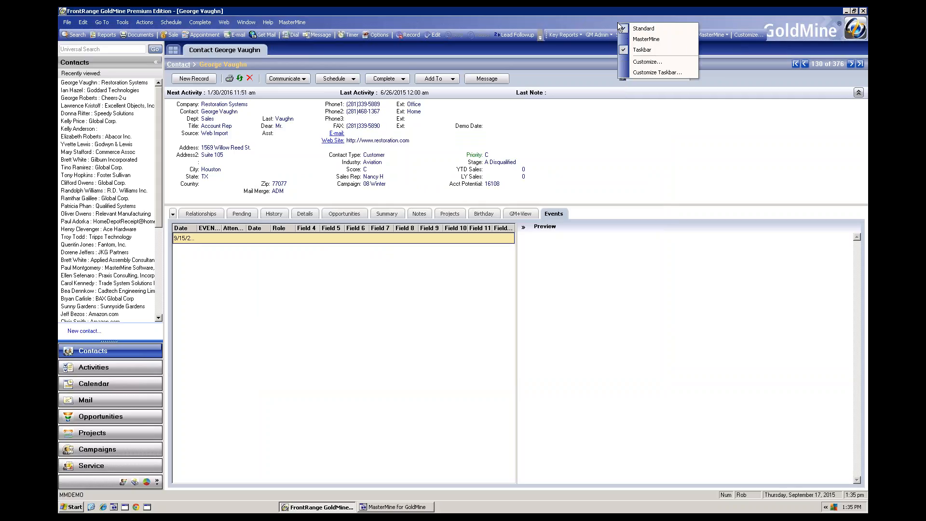
pyautogui.rightClick(590, 21)
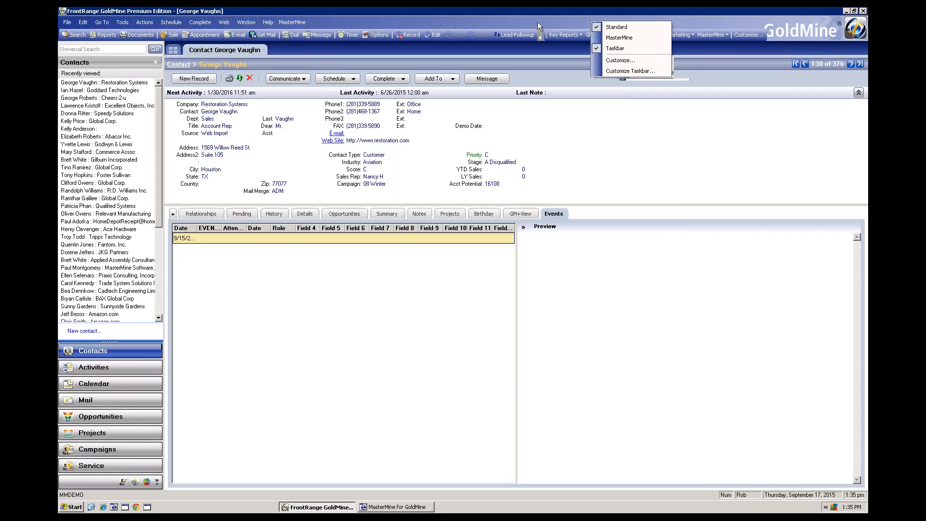
pyautogui.click(606, 50)
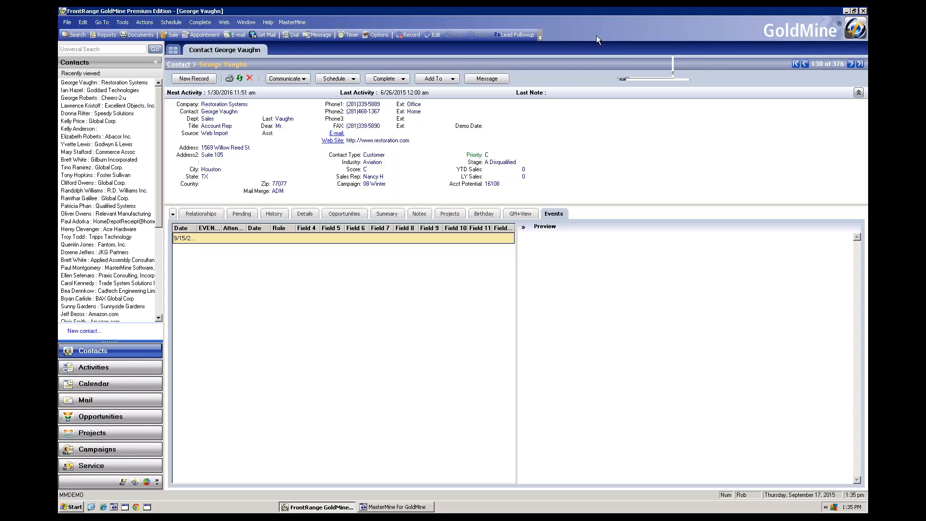
pyautogui.rightClick(600, 22)
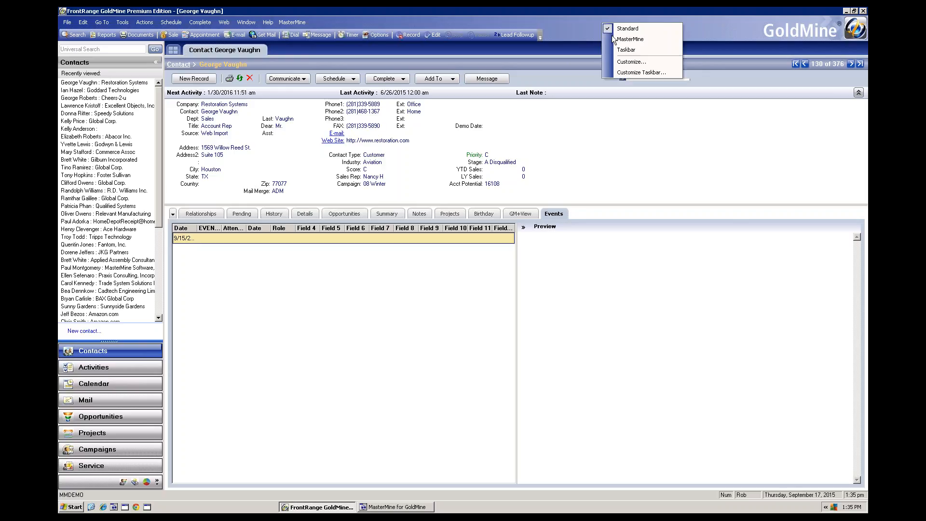
pyautogui.click(621, 49)
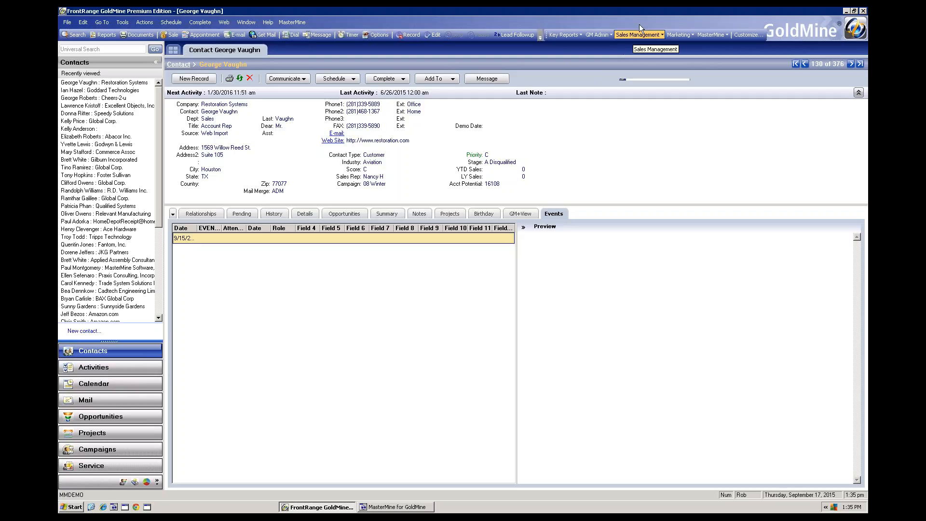
# Examine how the Sales Management, Marketing and MasterMine groups of the restored taskbar organize their shortcuts.
pyautogui.click(662, 35)
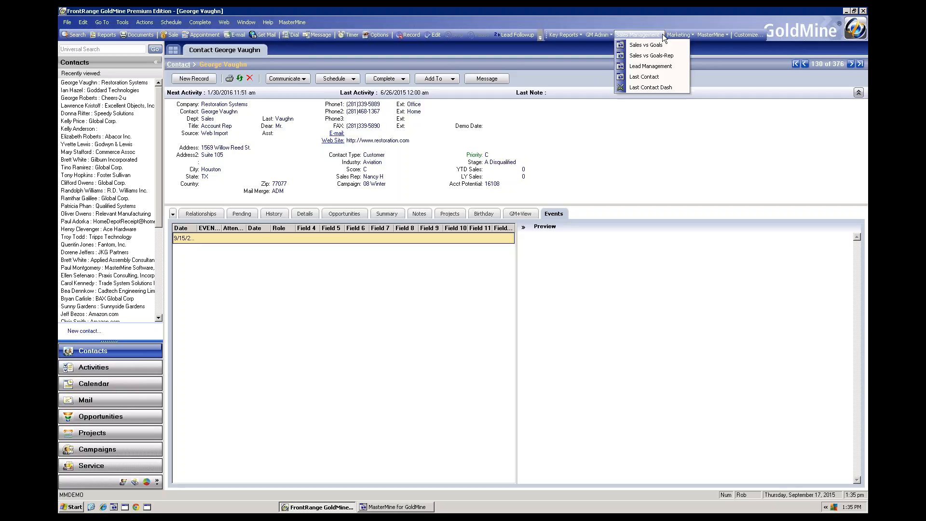
pyautogui.moveTo(684, 34)
pyautogui.moveTo(714, 35)
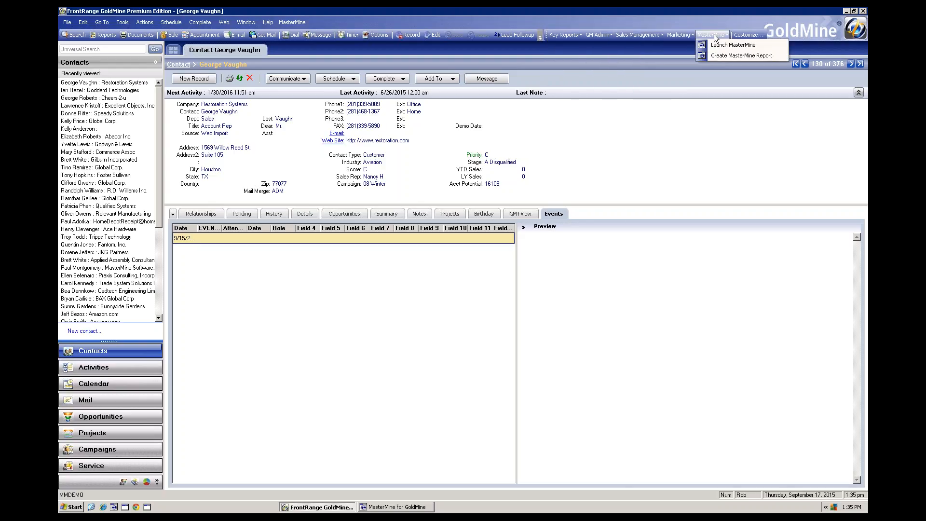
pyautogui.moveTo(650, 35)
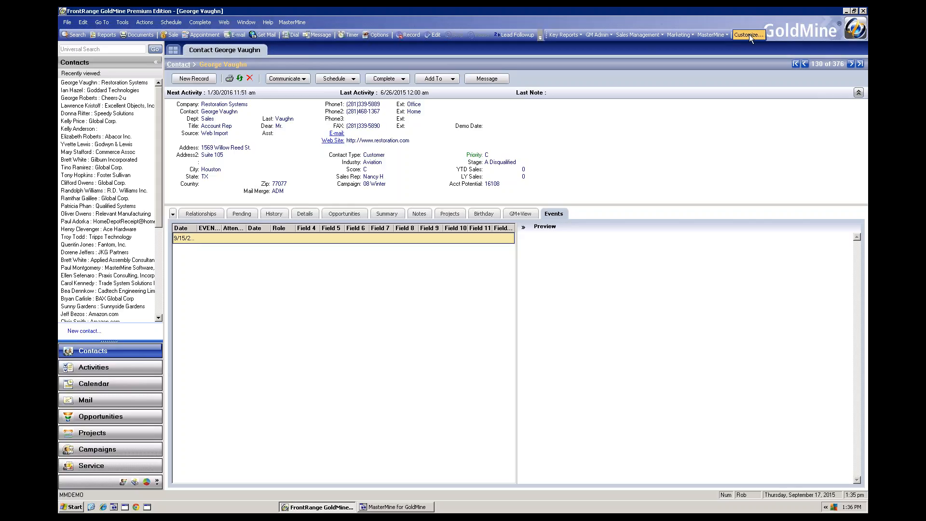
pyautogui.click(710, 35)
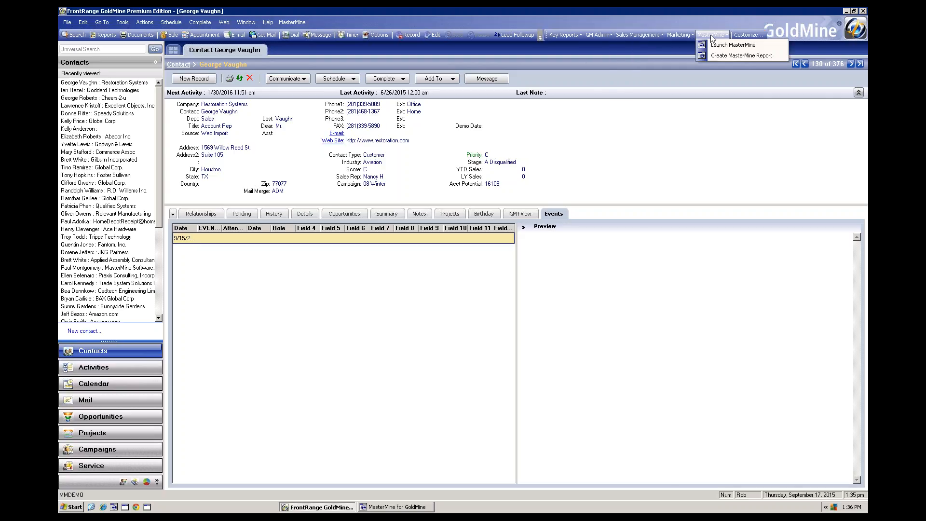
# Open the taskbar customization, look through the Sales Management items, and display them with small icons.
pyautogui.click(748, 34)
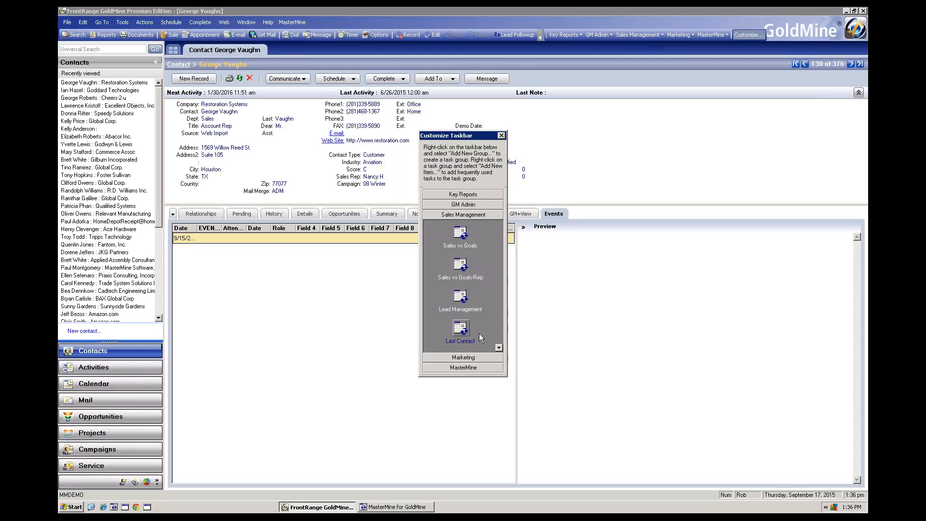
pyautogui.click(498, 347)
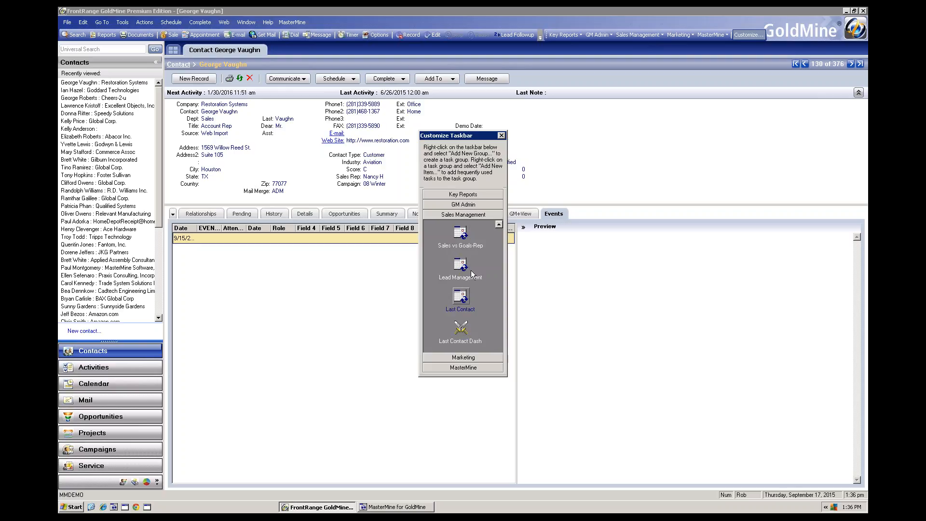
pyautogui.click(499, 224)
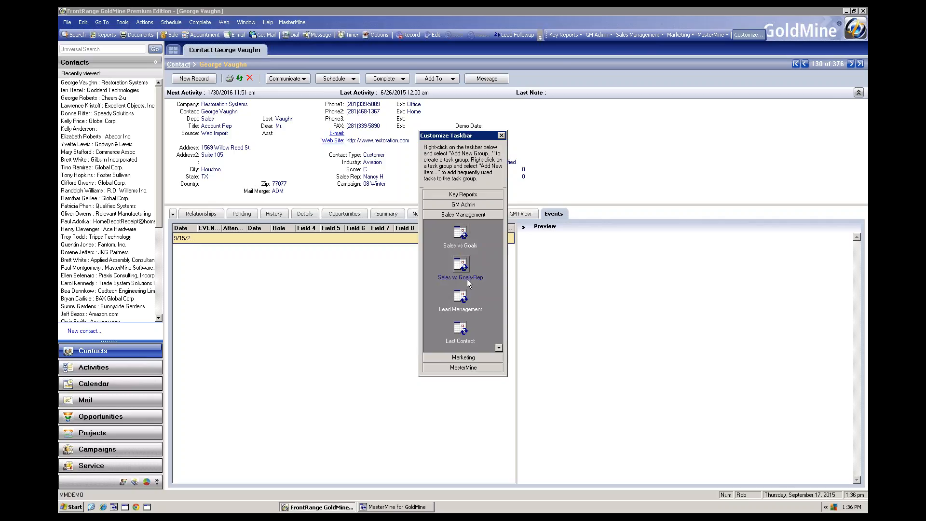
pyautogui.rightClick(461, 232)
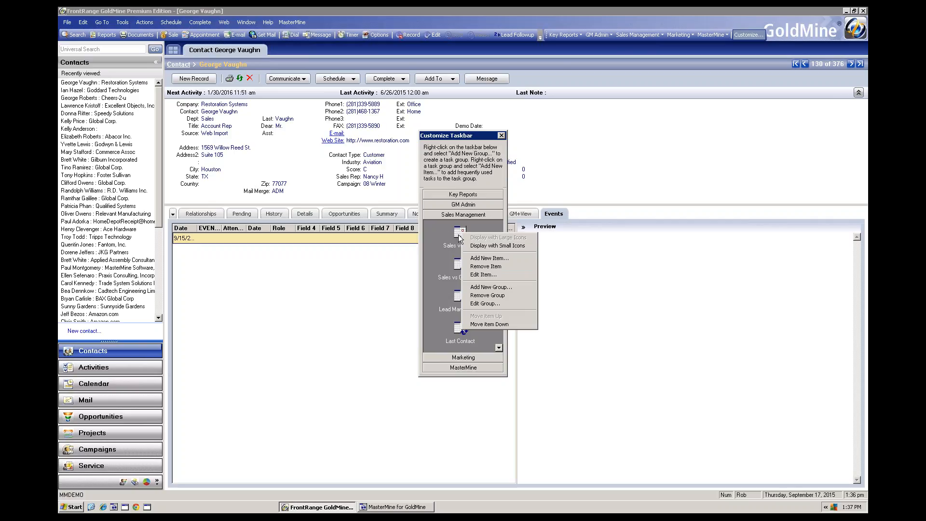
pyautogui.click(490, 246)
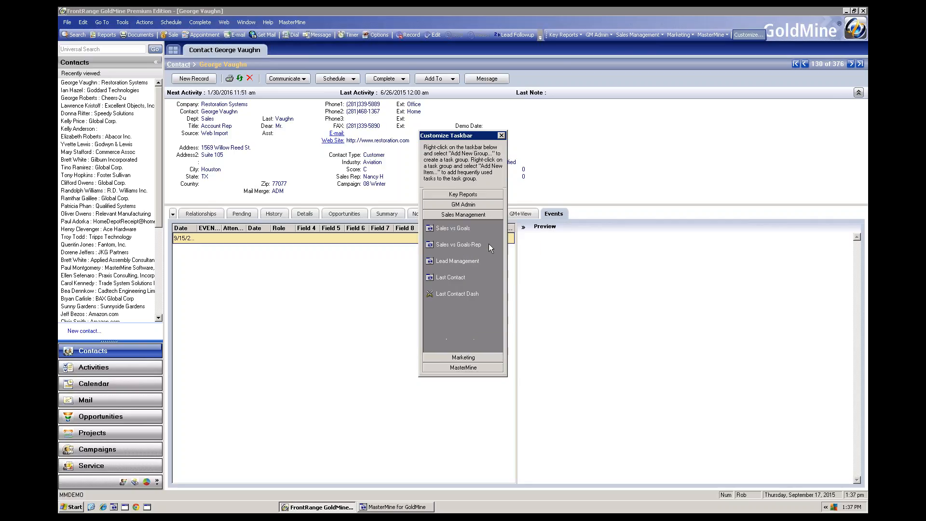
pyautogui.rightClick(439, 227)
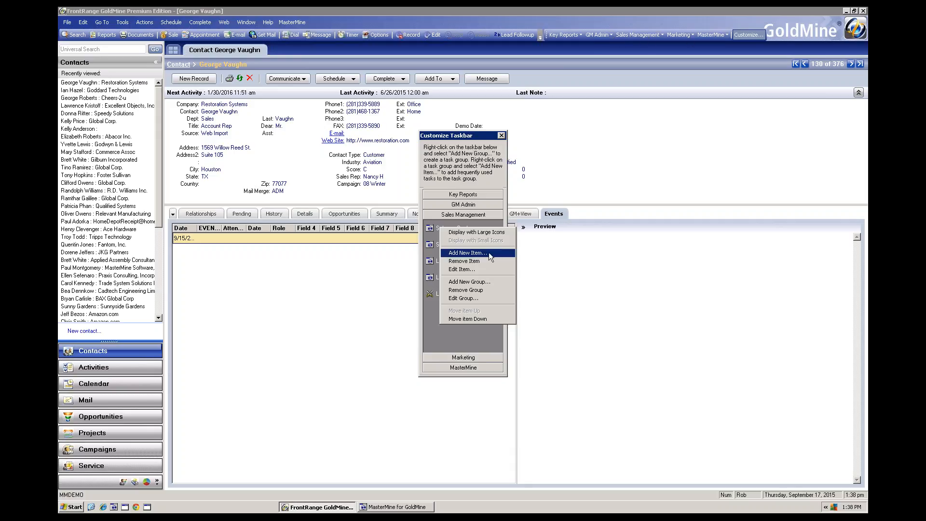
pyautogui.click(433, 231)
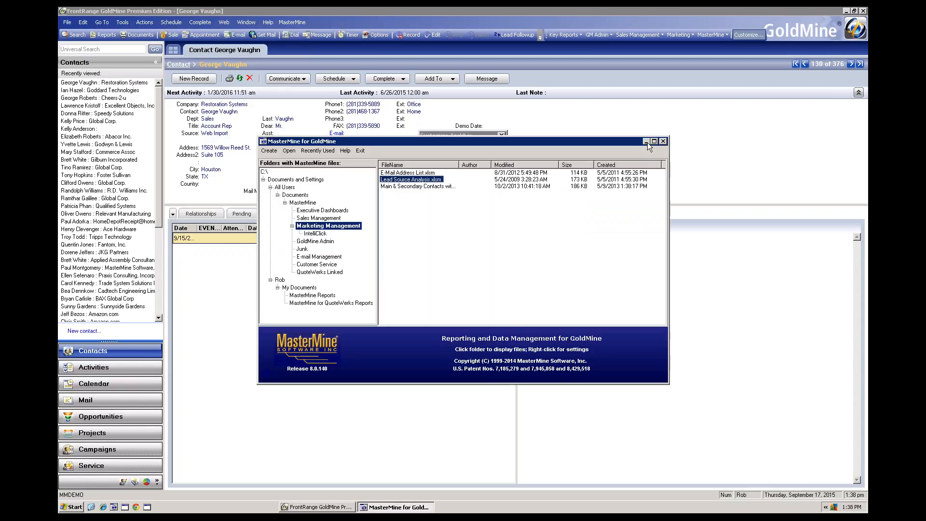
pyautogui.click(646, 141)
# Open the Sales vs Goals taskbar item for editing and examine the report path in its command line.
pyautogui.rightClick(449, 230)
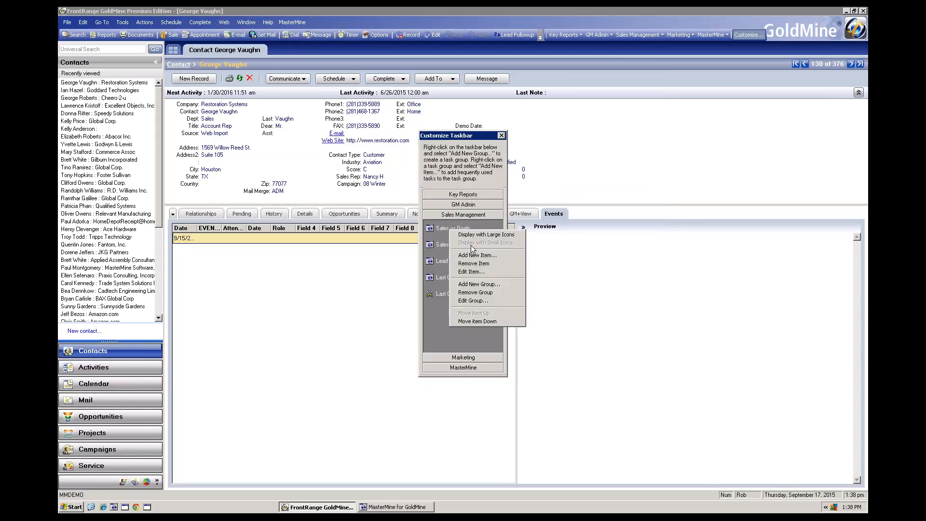
pyautogui.click(470, 277)
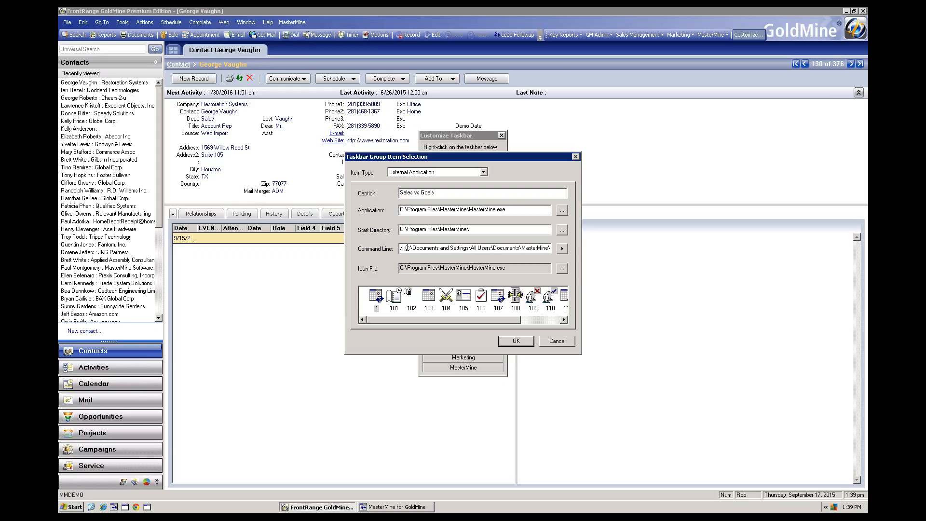
pyautogui.moveTo(406, 248); pyautogui.dragTo(553, 247)
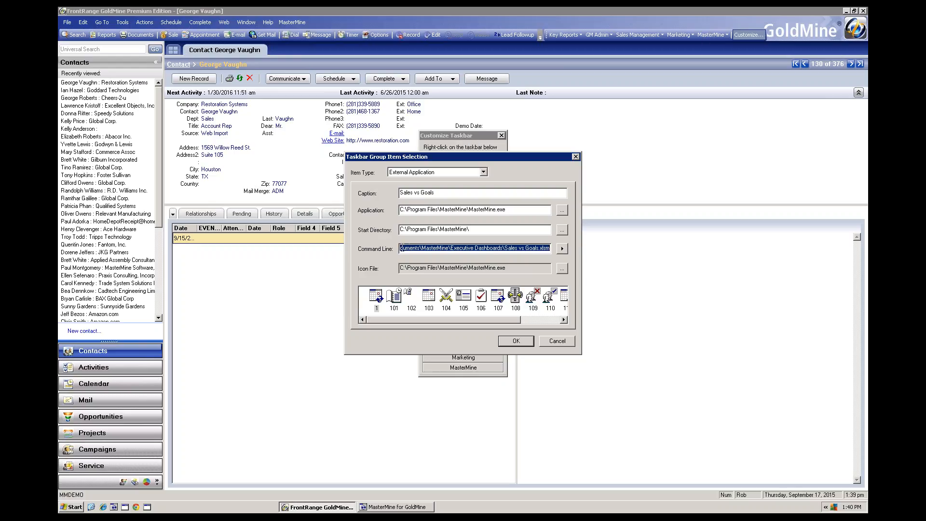
pyautogui.click(464, 247)
pyautogui.moveTo(422, 248); pyautogui.dragTo(568, 248)
# Set the Sales vs Goals taskbar item's icon to number 106 and save the item.
pyautogui.click(462, 298)
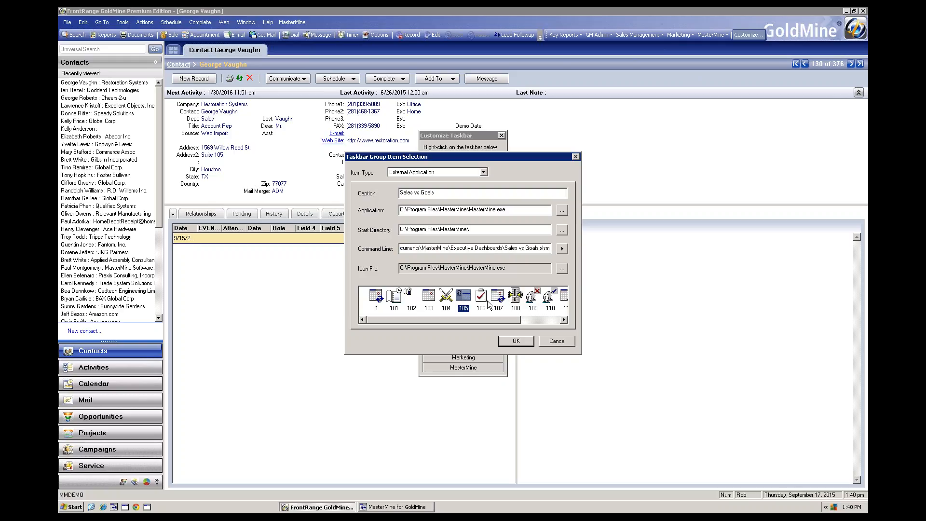
pyautogui.click(375, 297)
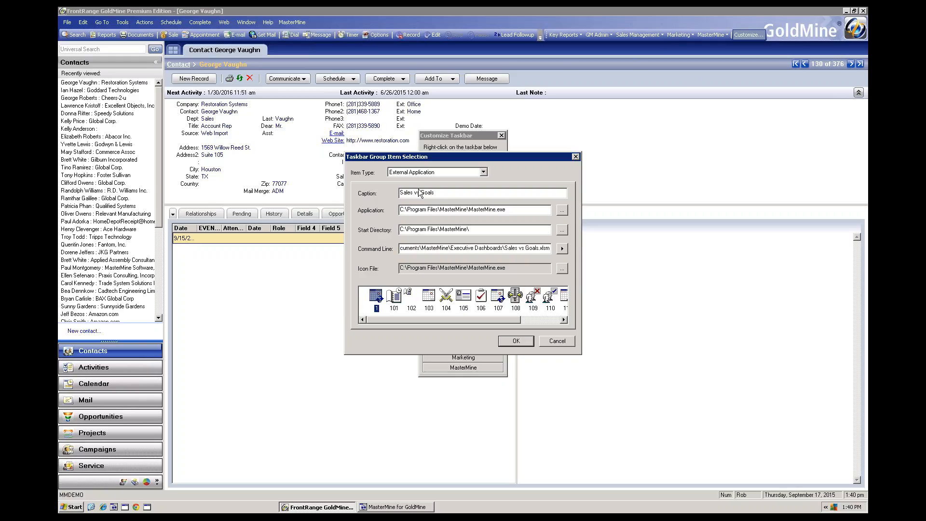
pyautogui.moveTo(420, 156); pyautogui.dragTo(228, 119)
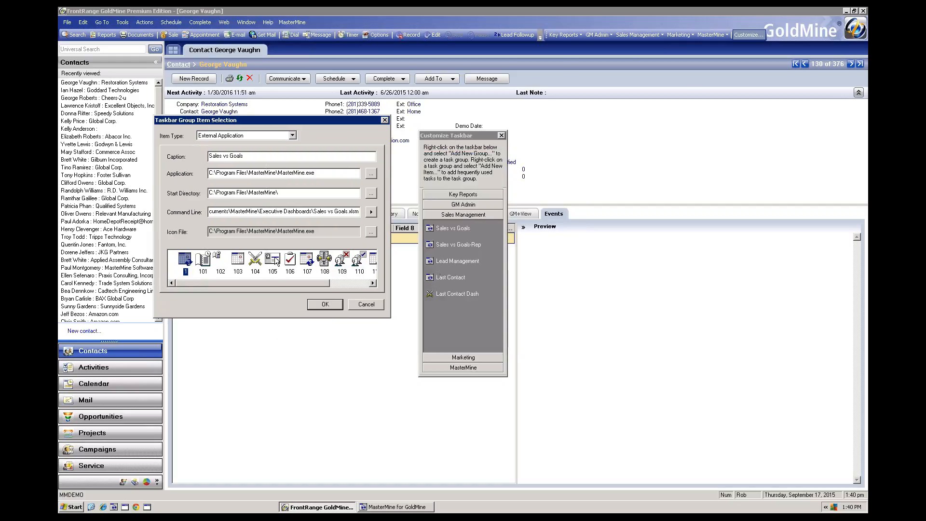
pyautogui.click(291, 263)
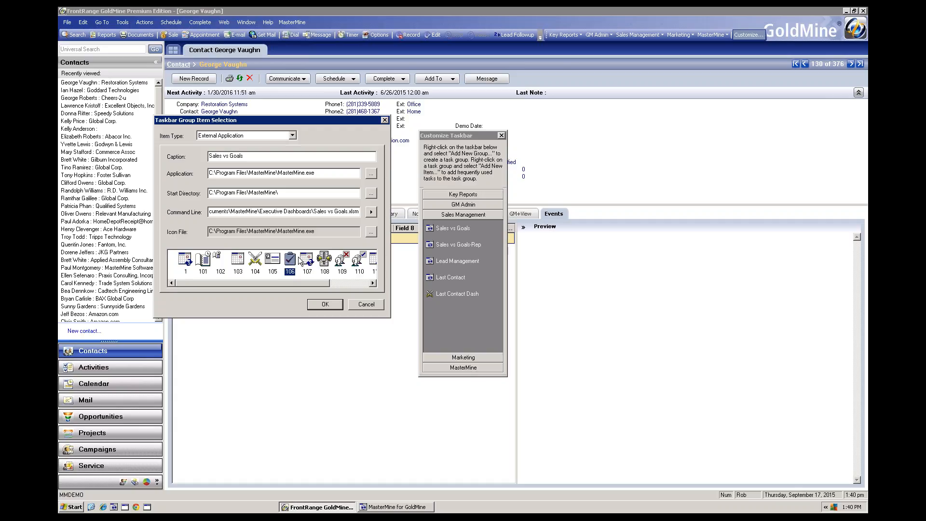
pyautogui.click(326, 304)
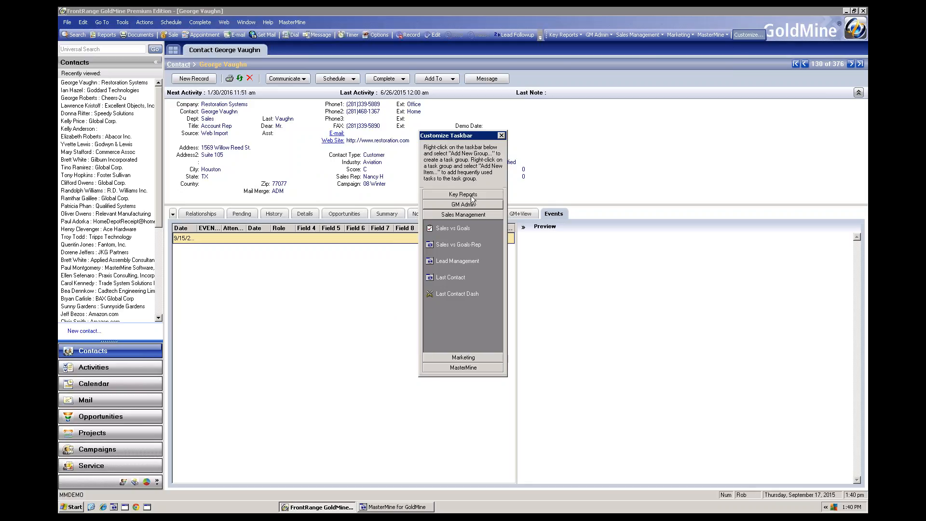
# Start adding a new item to the Sales Management group and examine the GoldMine Users' Macro and External Application item types.
pyautogui.rightClick(444, 232)
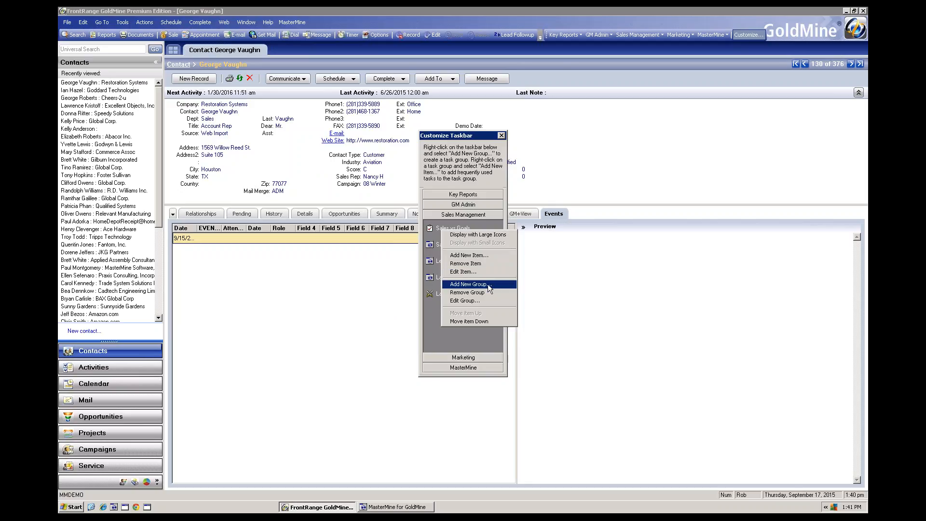
pyautogui.click(478, 257)
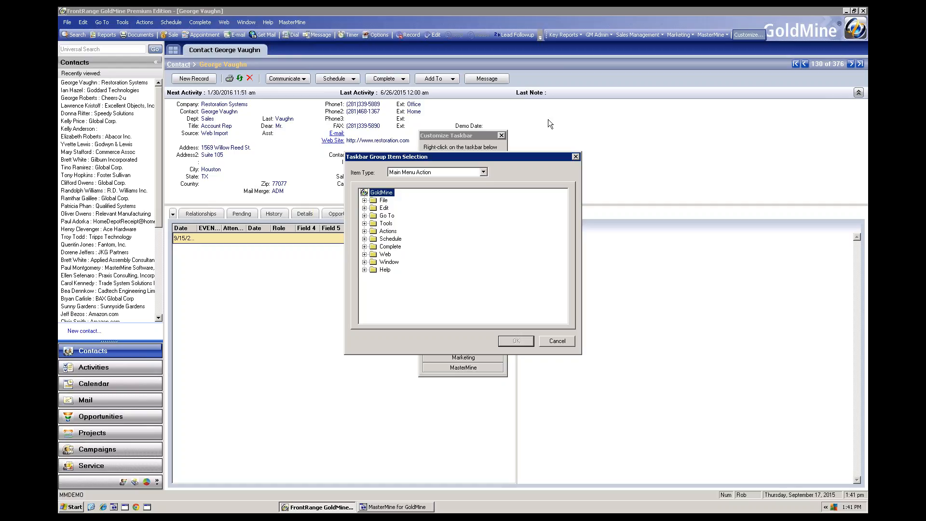
pyautogui.click(483, 173)
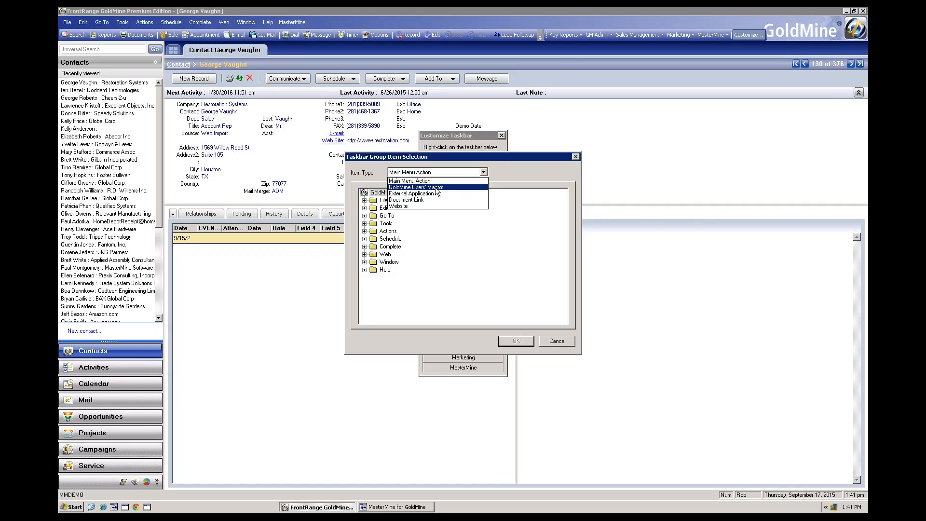
pyautogui.click(415, 187)
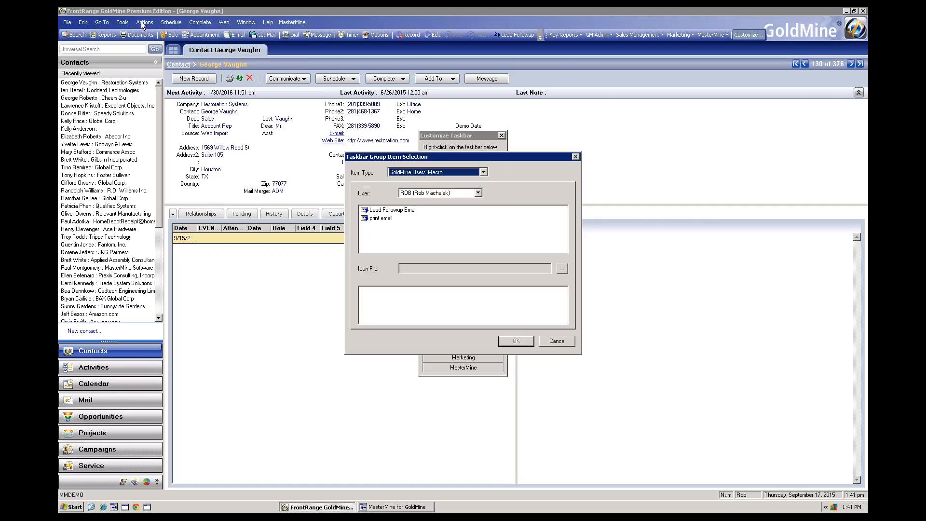
pyautogui.click(483, 171)
pyautogui.click(412, 196)
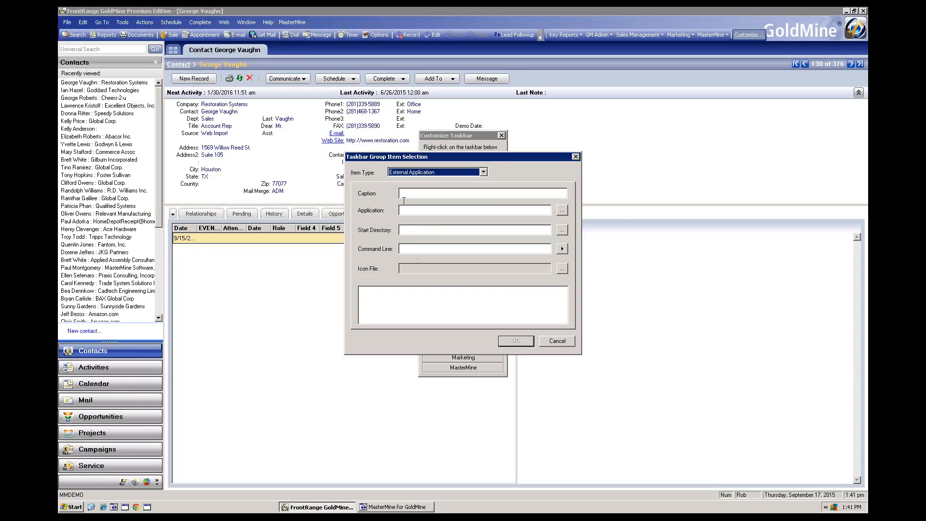
pyautogui.click(439, 192)
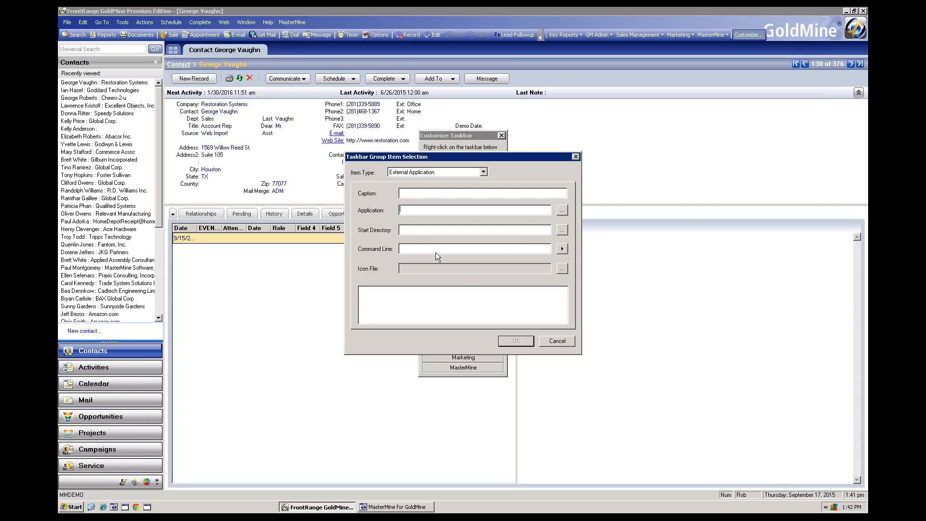
# Examine the settings of the Document Link and Website item types, and cancel the new taskbar item.
pyautogui.click(483, 172)
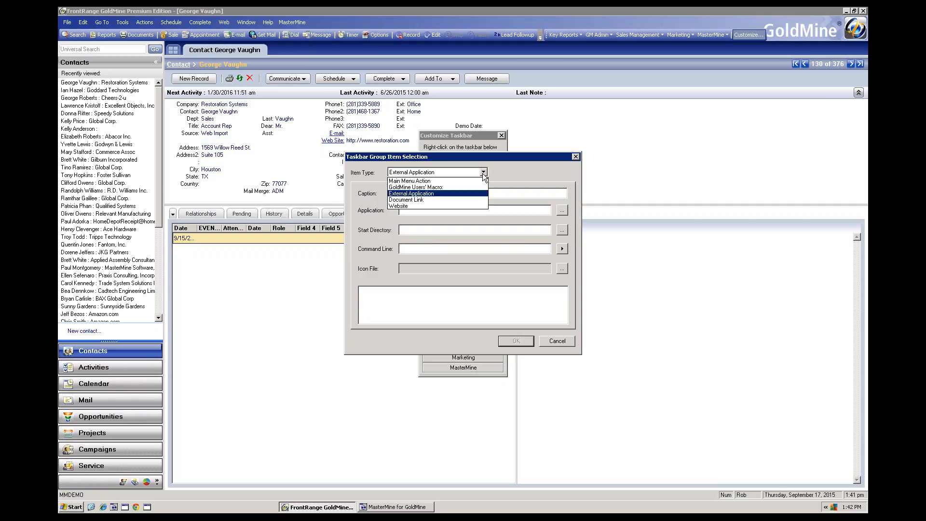
pyautogui.click(418, 201)
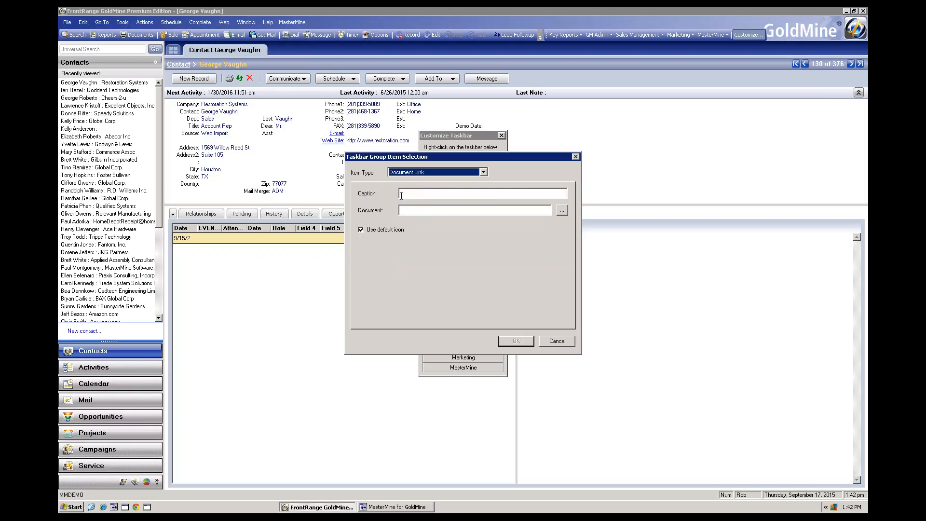
pyautogui.click(481, 173)
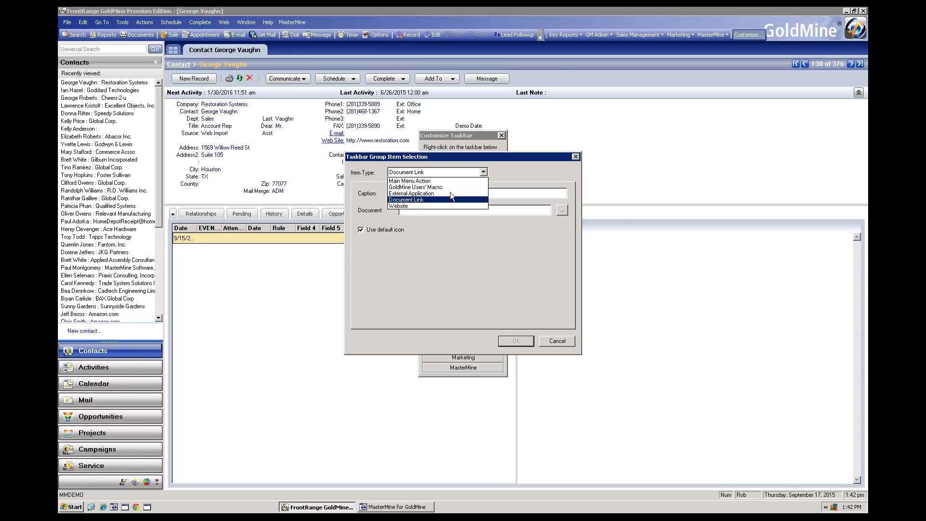
pyautogui.click(404, 205)
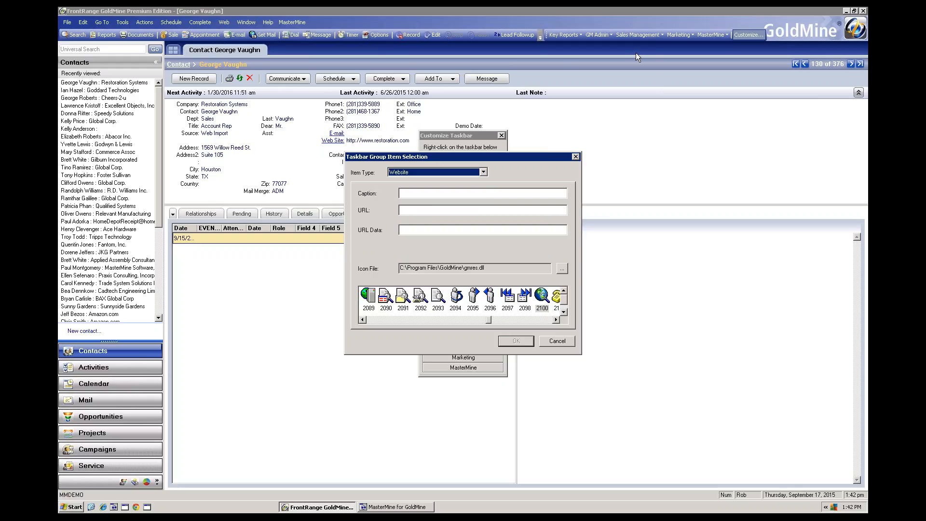
pyautogui.click(556, 339)
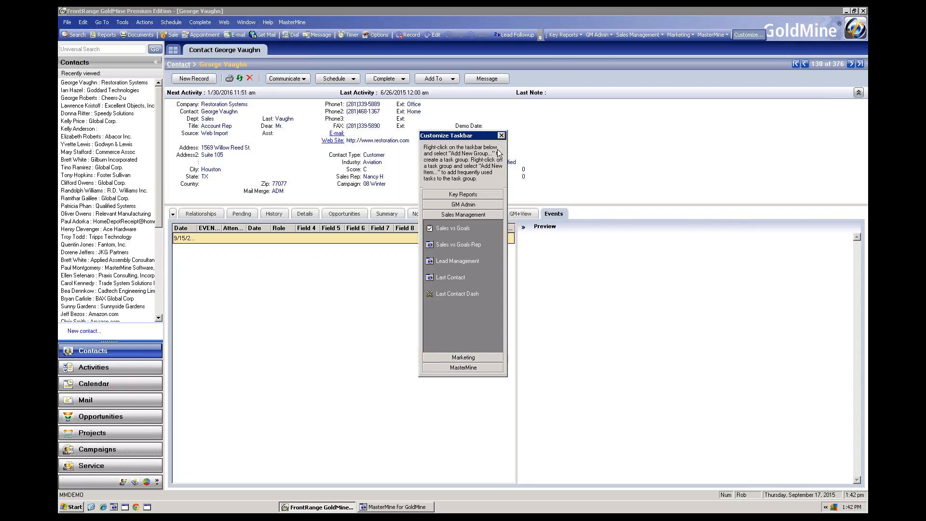
# Close the taskbar customization and switch to the presentation's Example 2 slide on MasterMine Reports.
pyautogui.click(501, 136)
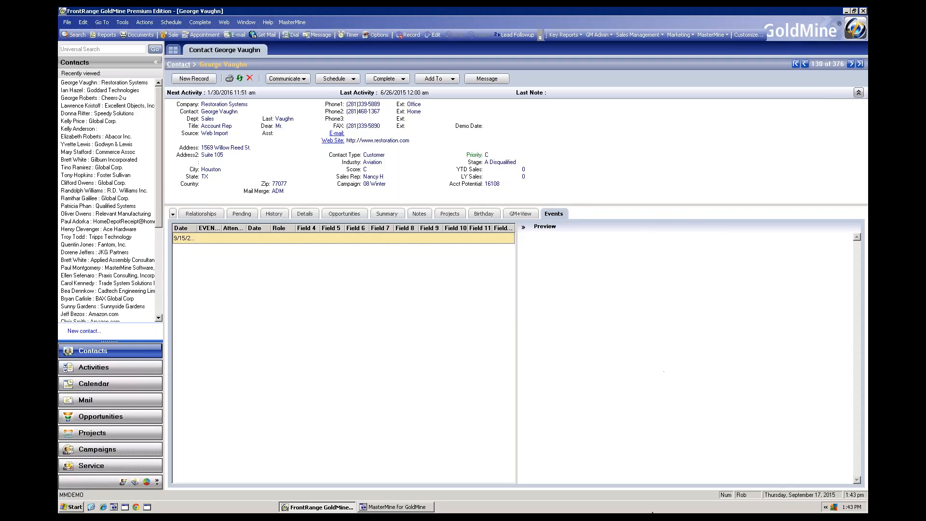
pyautogui.hotkey('alt', 'Tab')
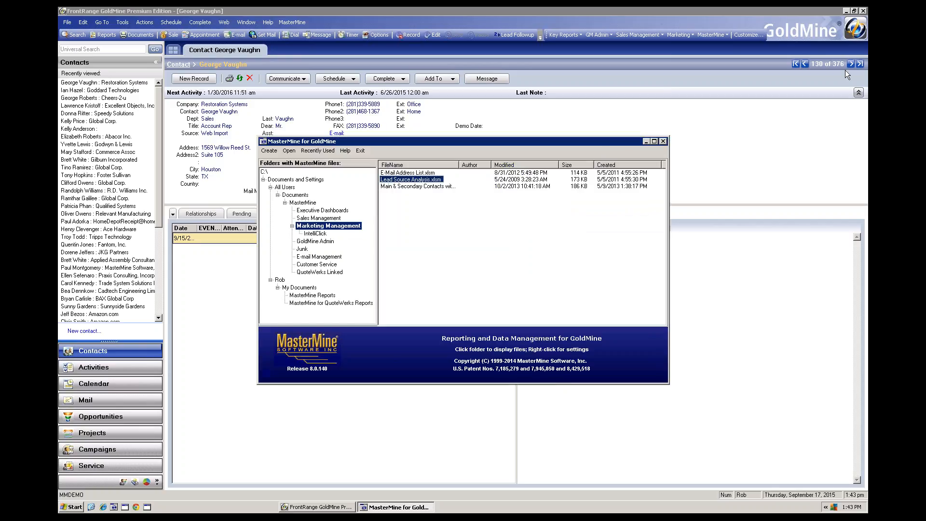
pyautogui.hotkey('alt', 'Tab')
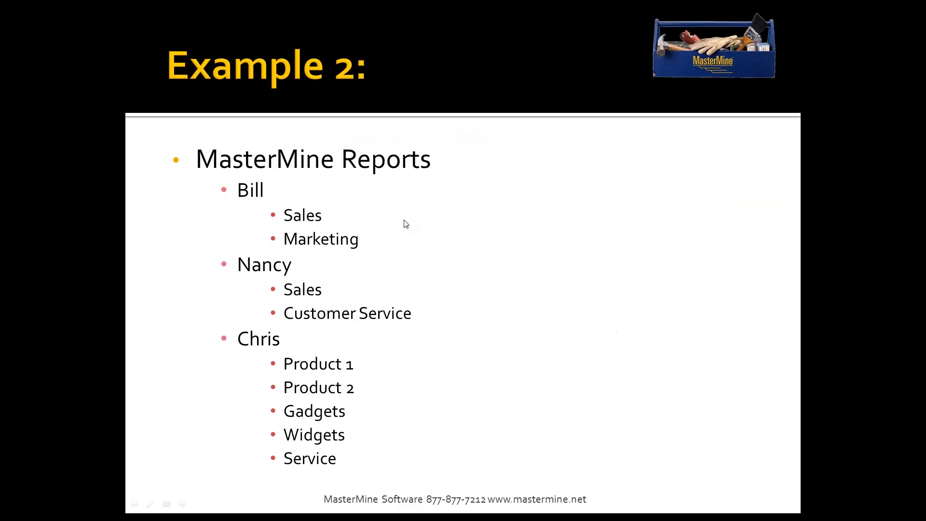